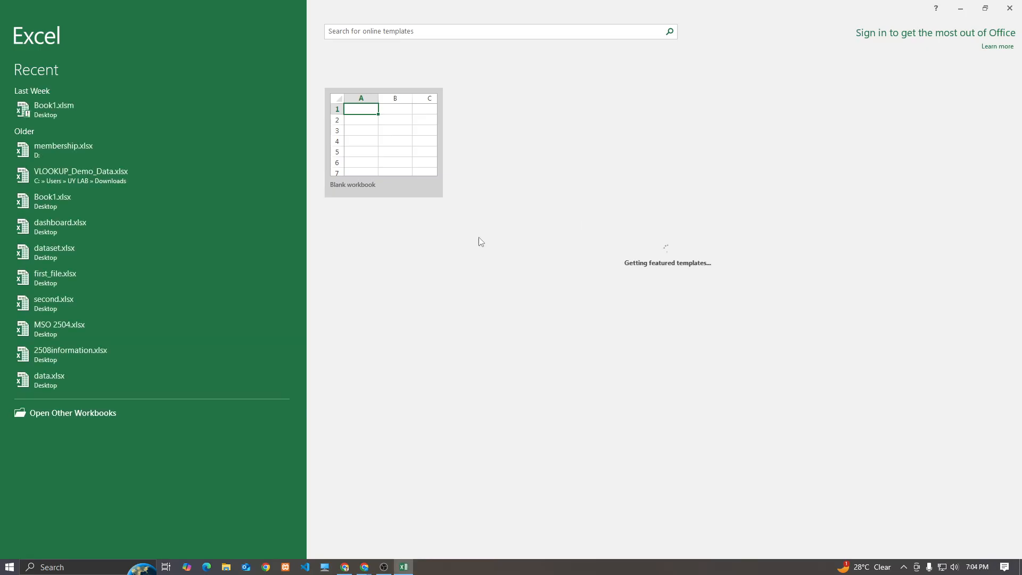
# Create a blank workbook from the Excel start screen
pyautogui.click(391, 131)
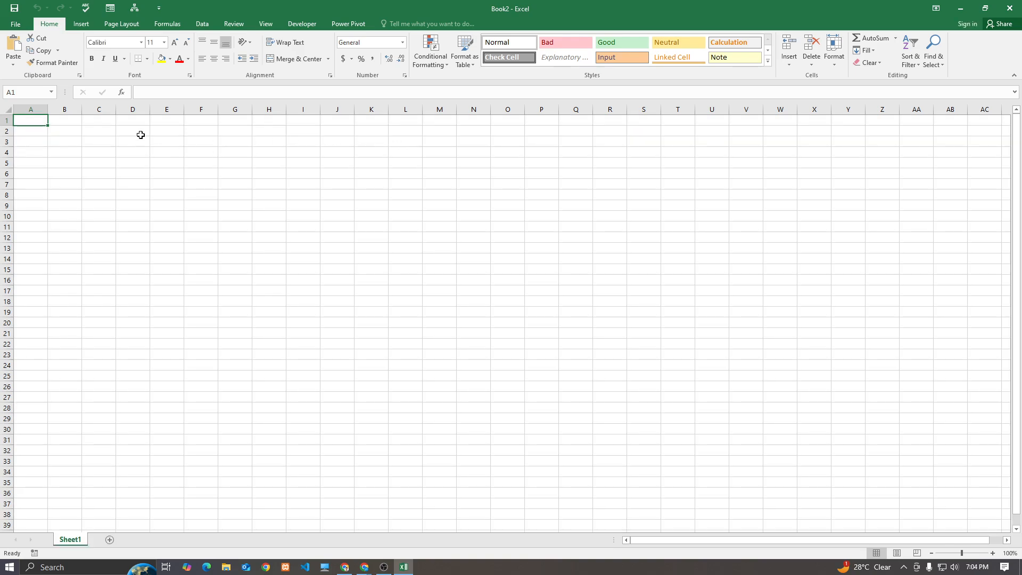
# Enter 'round' in A1 and 'concatenate' in A2, then widen column A to fit
pyautogui.write('round')
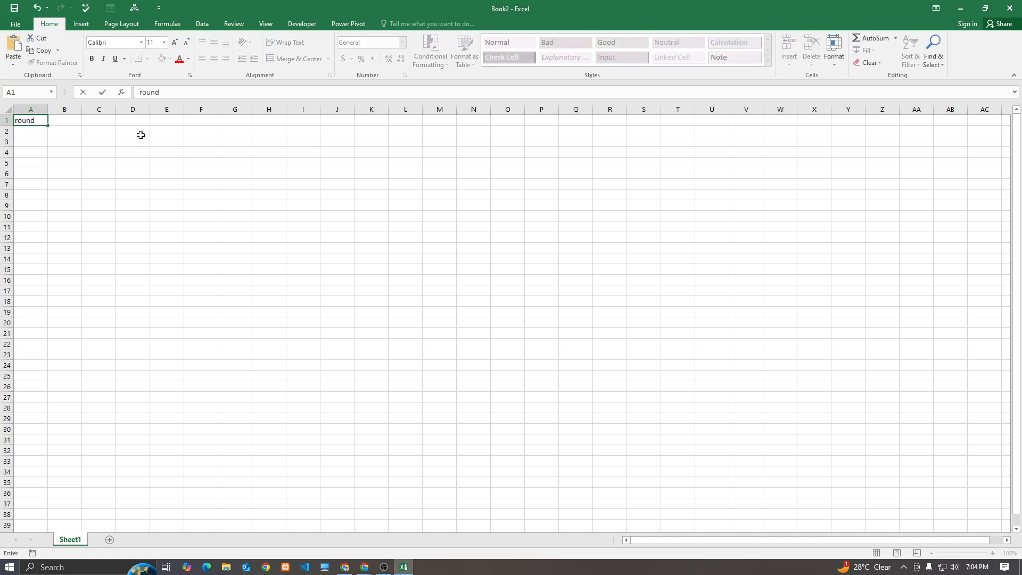
pyautogui.click(87, 121)
pyautogui.keyDown('ctrl'); pyautogui.scroll(6, 53, 226); pyautogui.keyUp('ctrl')
pyautogui.keyDown('ctrl'); pyautogui.scroll(9, 55, 233); pyautogui.keyUp('ctrl')
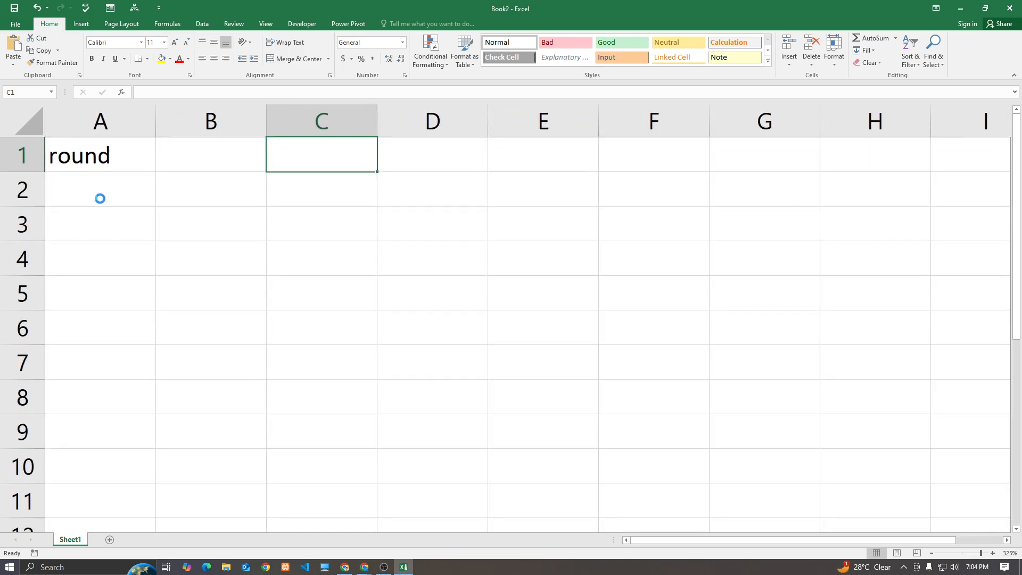
pyautogui.keyDown('ctrl'); pyautogui.scroll(1, 100, 199); pyautogui.keyUp('ctrl')
pyautogui.click(100, 199)
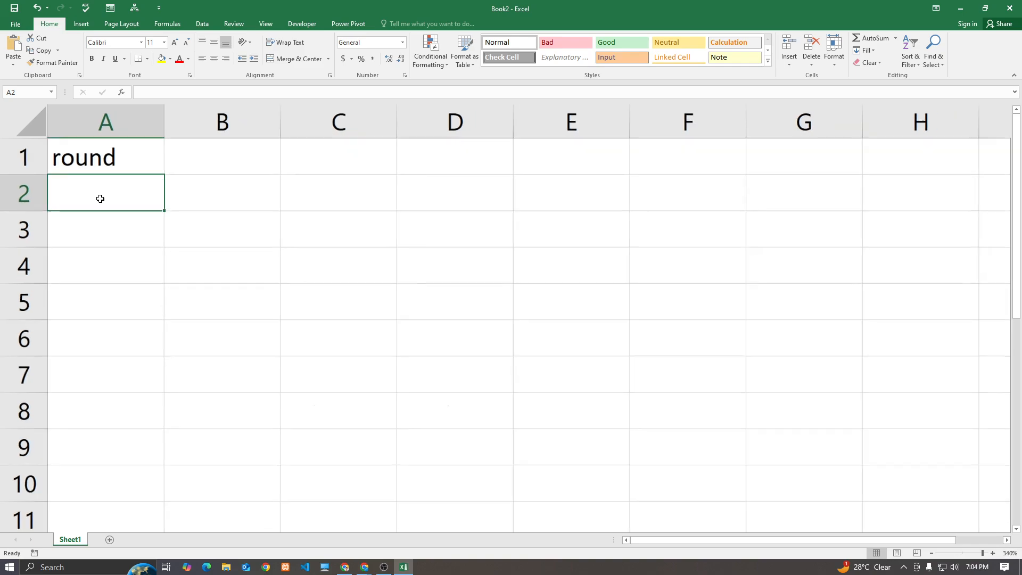
pyautogui.write('con')
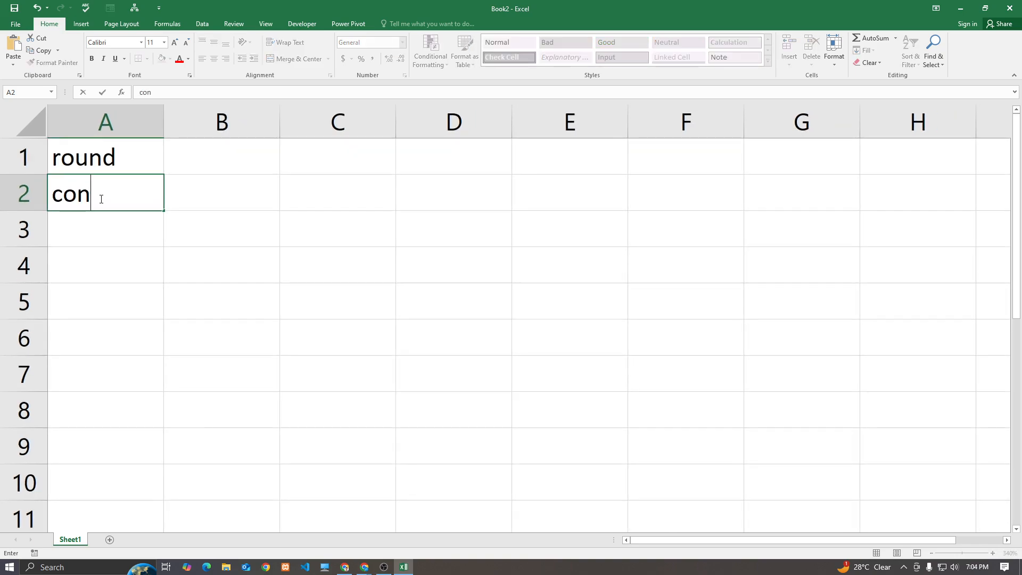
pyautogui.write('catenate')
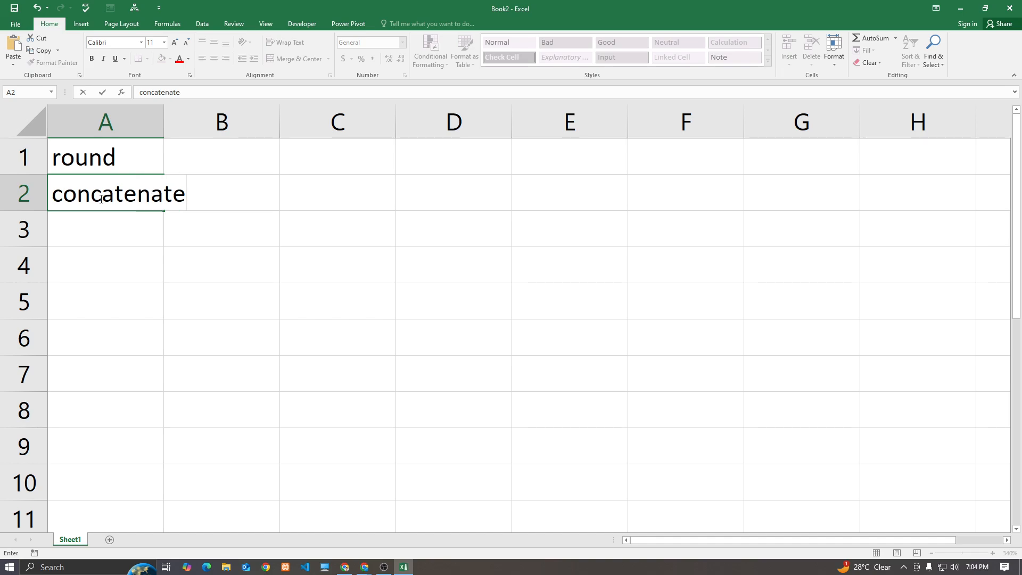
pyautogui.press('Return')
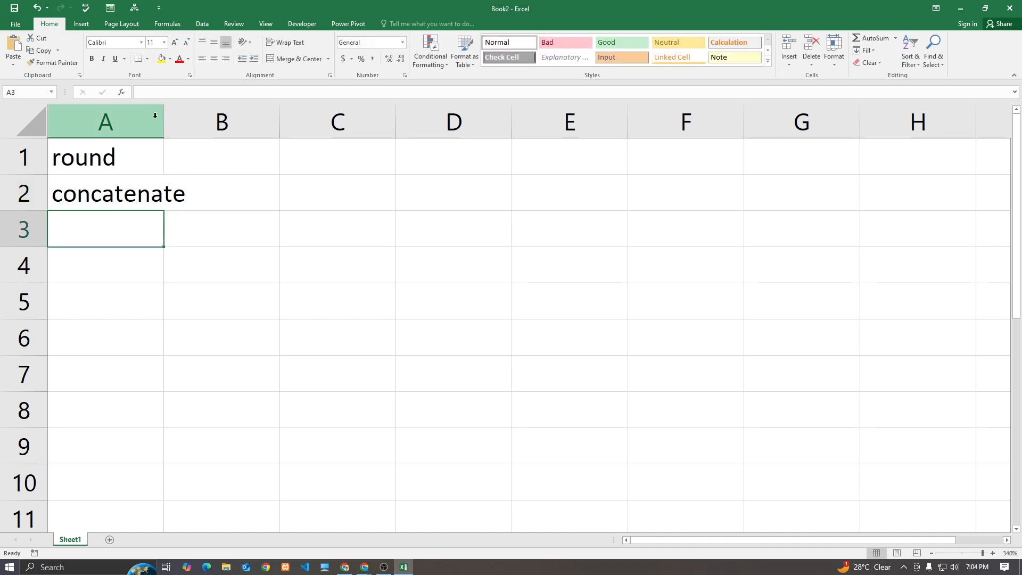
pyautogui.moveTo(163, 121); pyautogui.dragTo(203, 121)
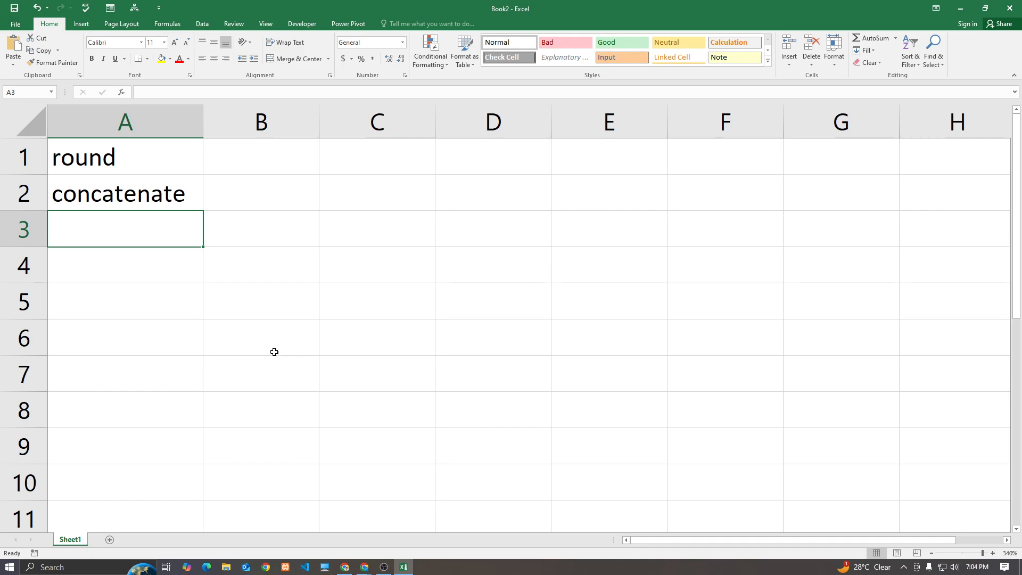
pyautogui.click(176, 152)
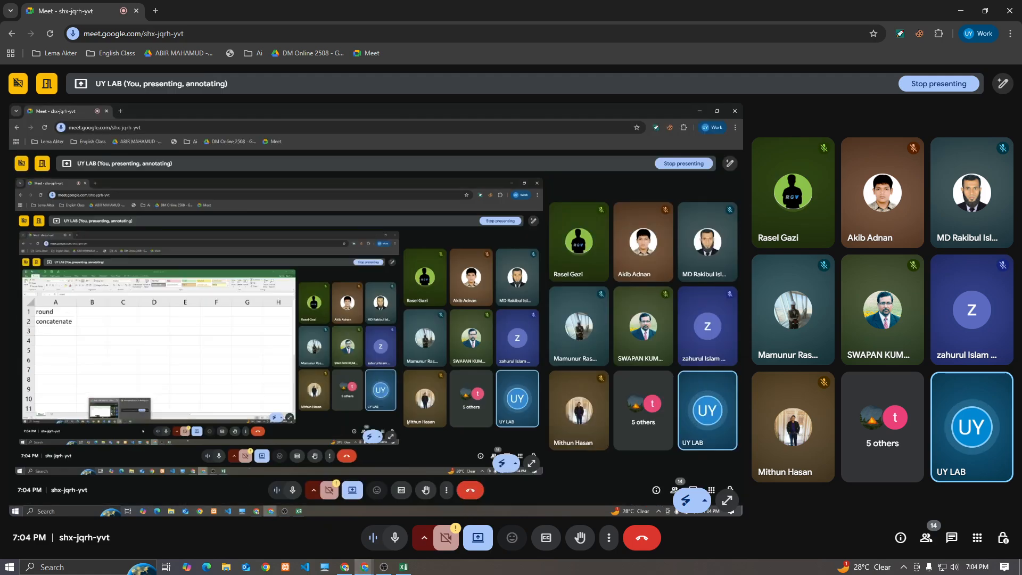
pyautogui.click(382, 568)
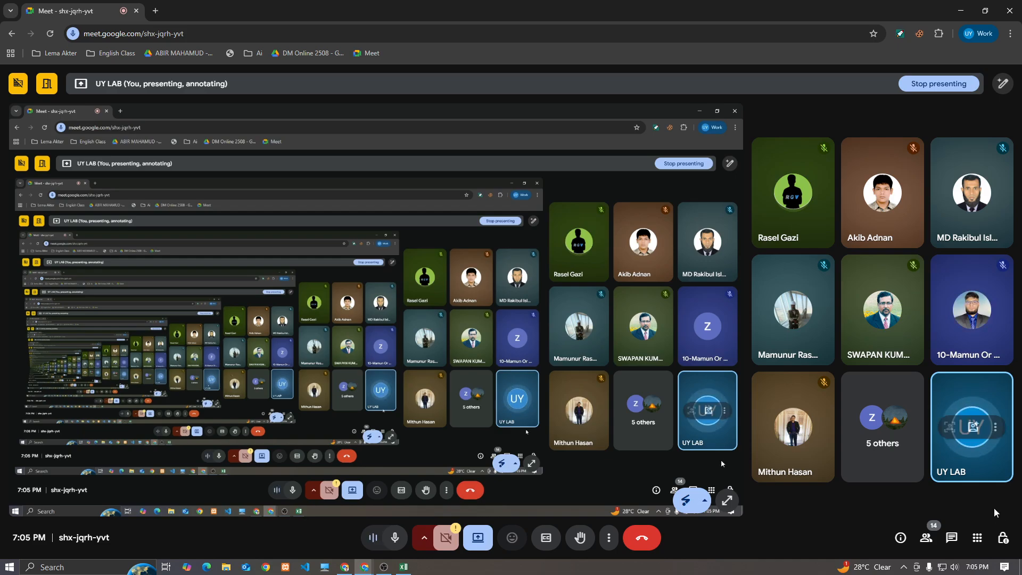
pyautogui.click(1001, 534)
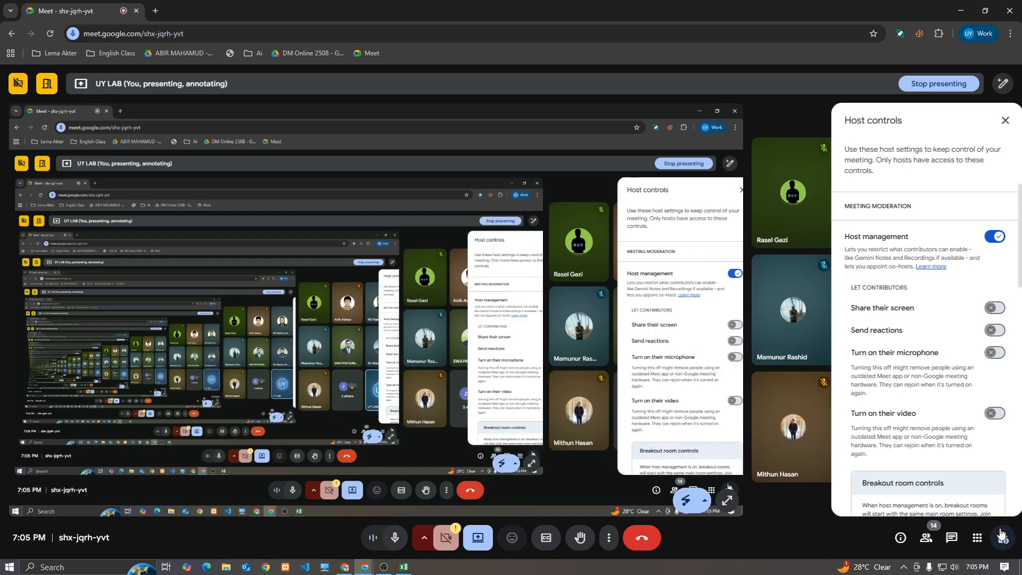
pyautogui.click(1001, 533)
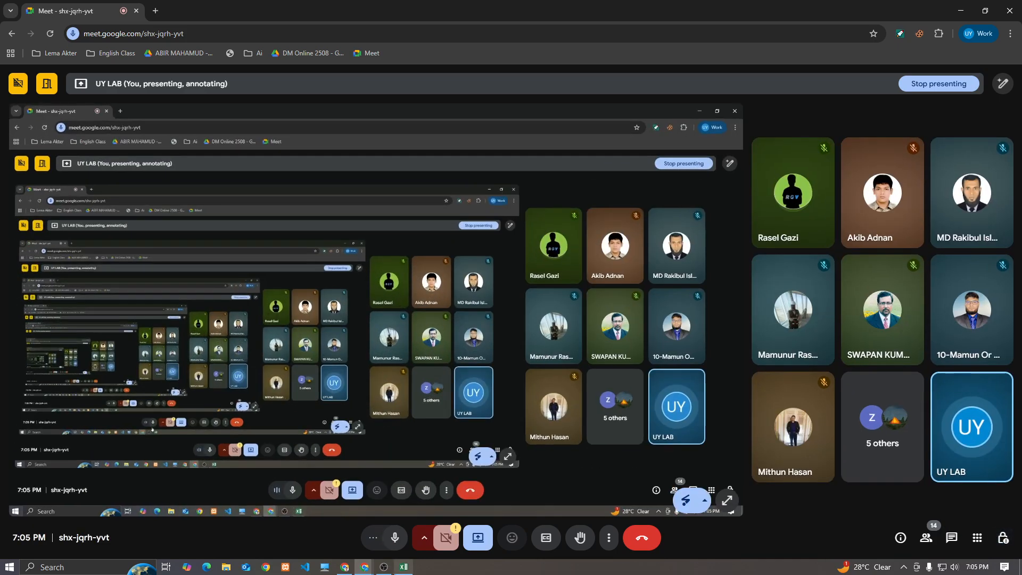
pyautogui.click(404, 567)
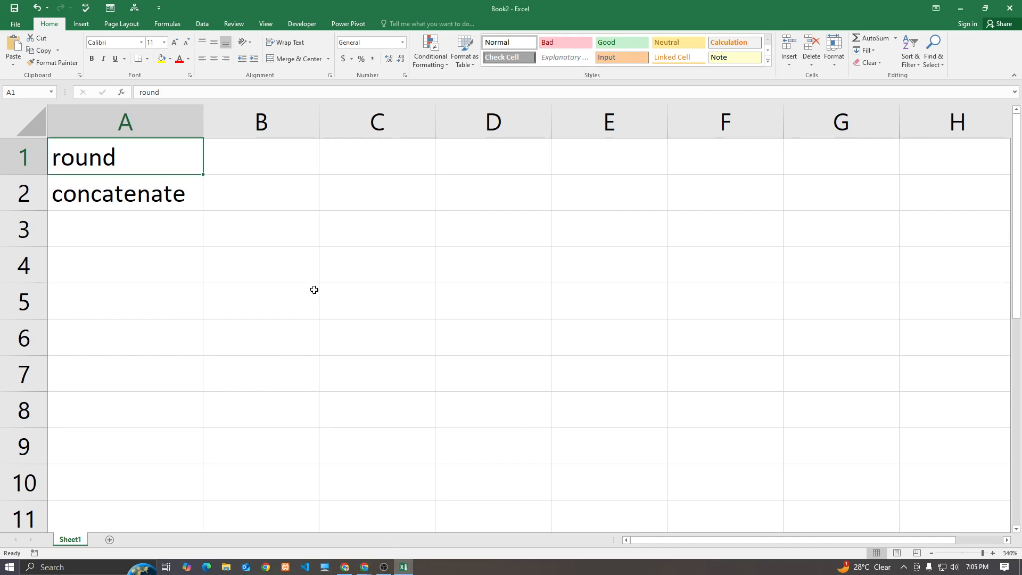
pyautogui.scroll(-3, 314, 290)
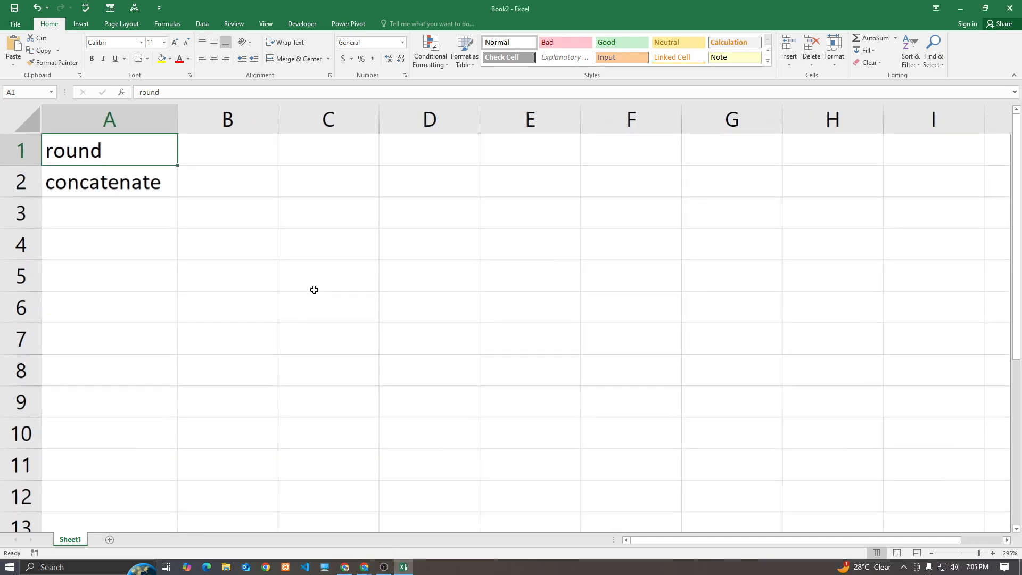
pyautogui.click(335, 146)
# Search Google for 'round function in excel' in a new Chrome tab
pyautogui.moveTo(365, 567)
pyautogui.click(335, 548)
pyautogui.click(154, 11)
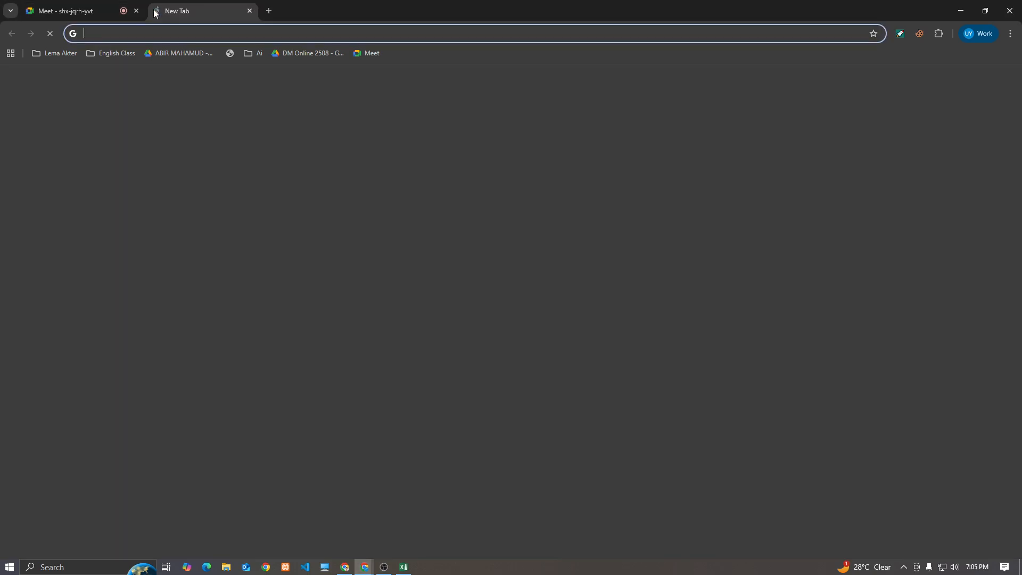
pyautogui.write('round fun')
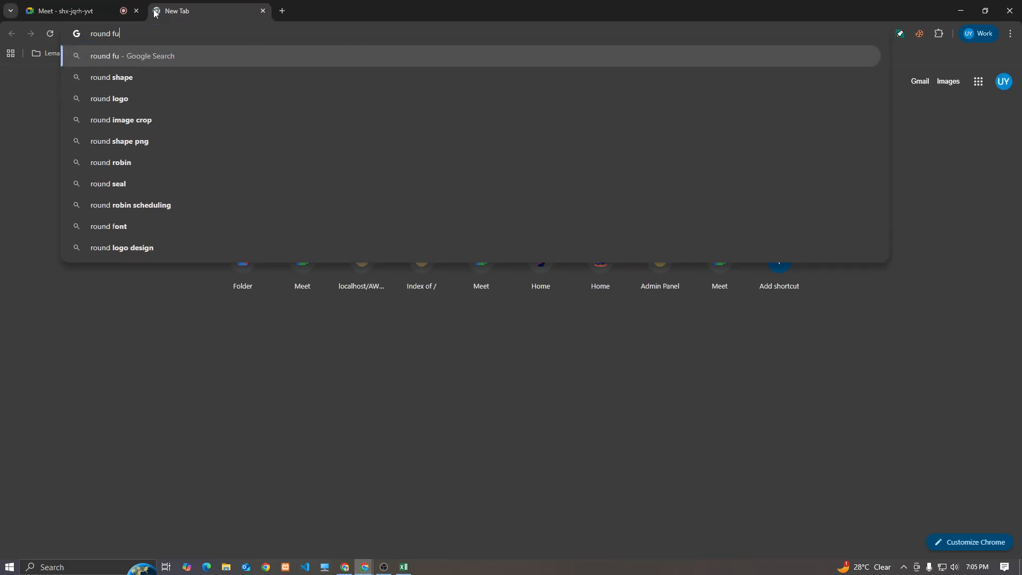
pyautogui.press('Down')
pyautogui.press('Down')
pyautogui.press('Down')
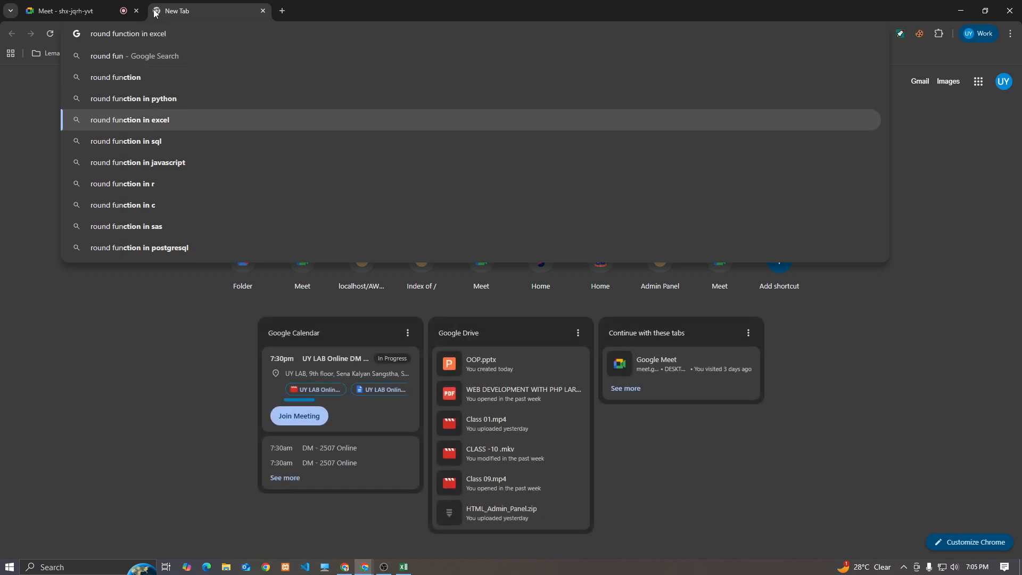
pyautogui.press('Return')
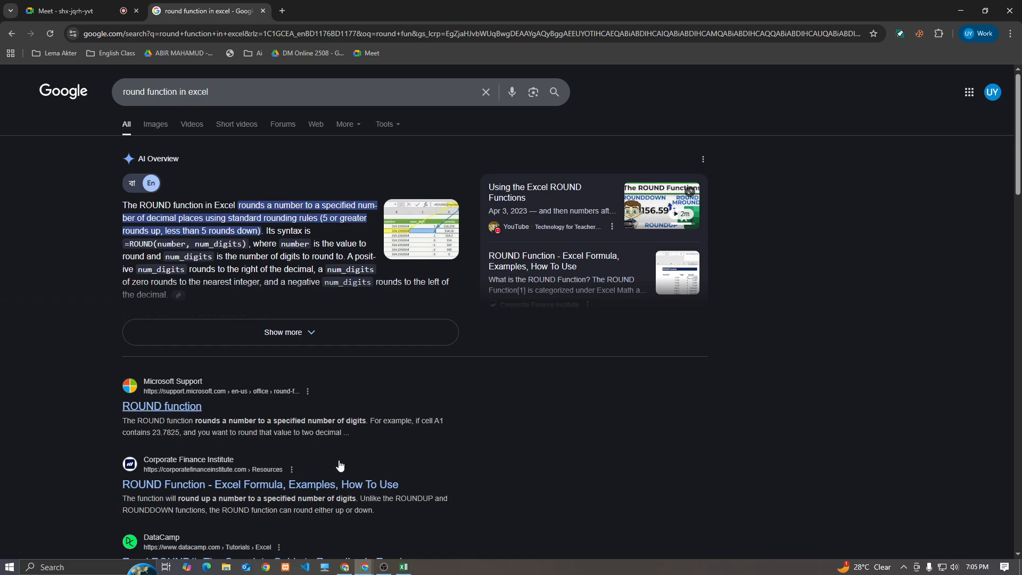
# Return to the Excel workbook and select cell C2
pyautogui.click(404, 568)
pyautogui.click(228, 244)
pyautogui.click(348, 191)
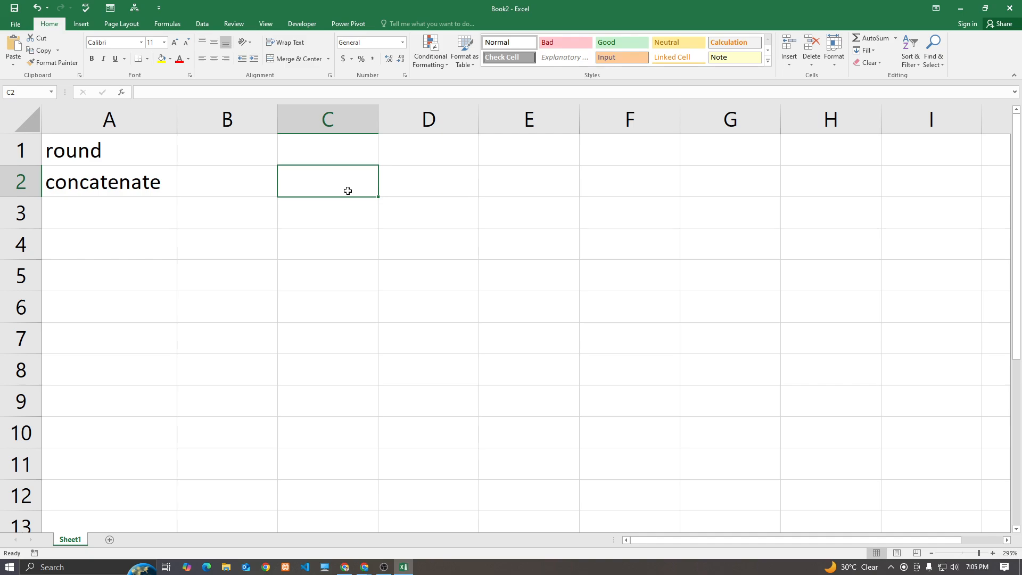
# Enter 15.2356 in C2 and =ROUND(C2,2) in E2, which shows 15.24
pyautogui.write('15.2356')
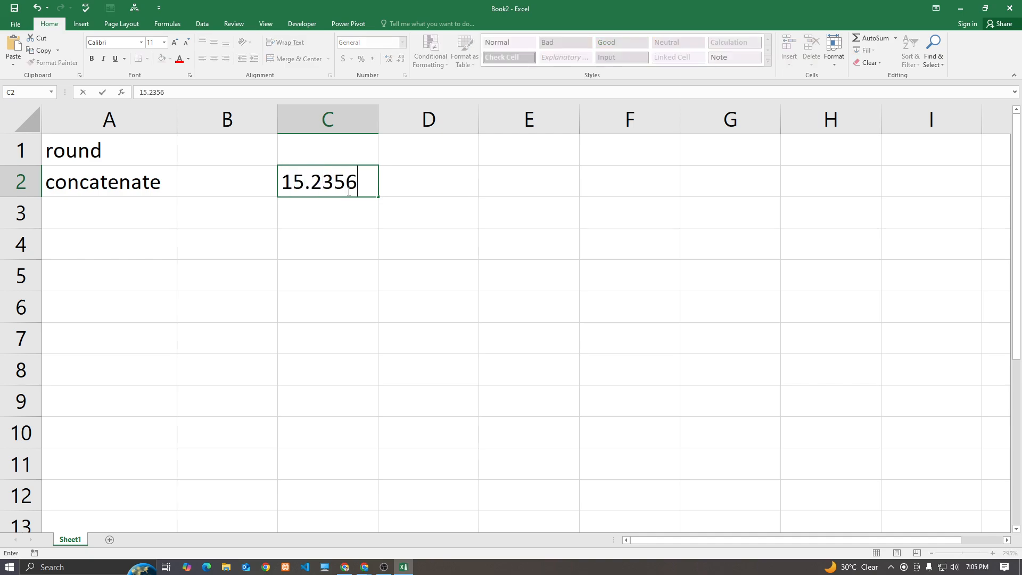
pyautogui.press('Return')
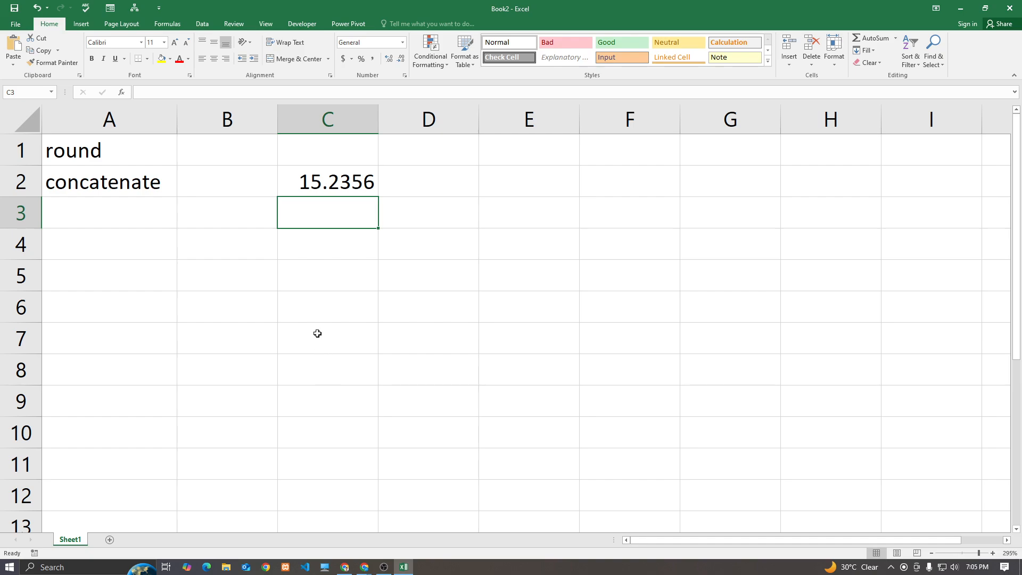
pyautogui.click(516, 191)
pyautogui.write('=roud')
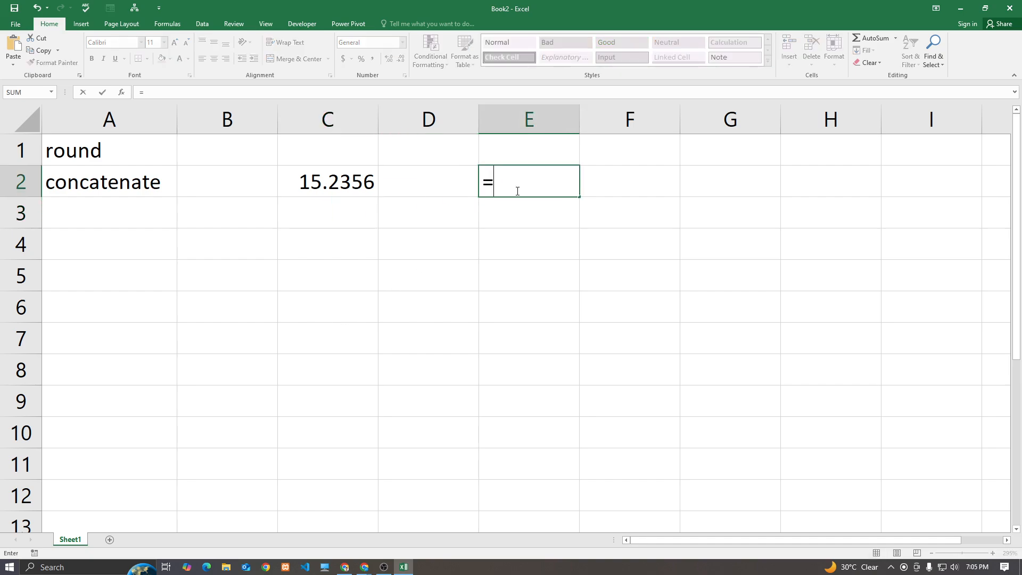
pyautogui.press('BackSpace')
pyautogui.press('Tab')
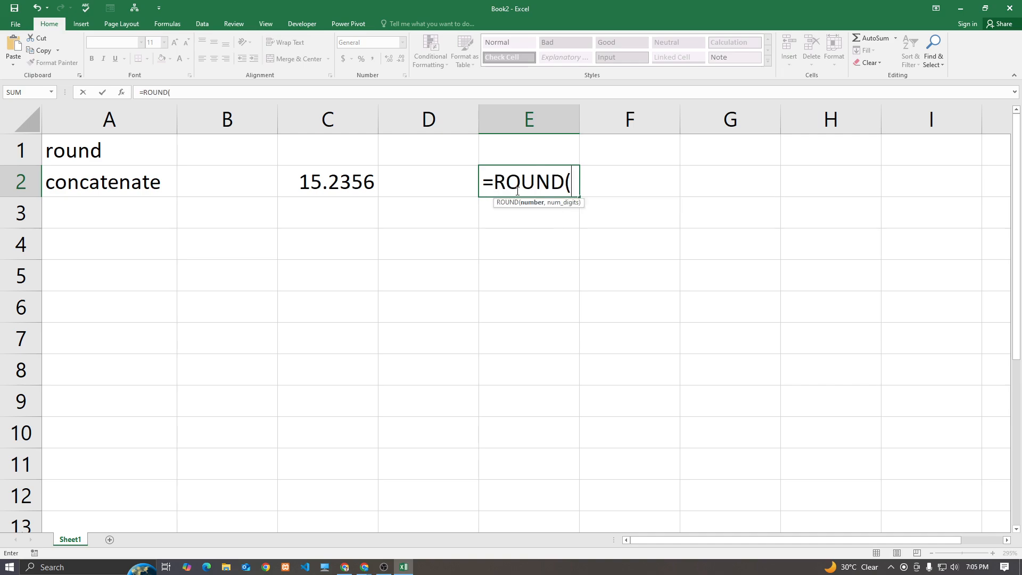
pyautogui.click(349, 187)
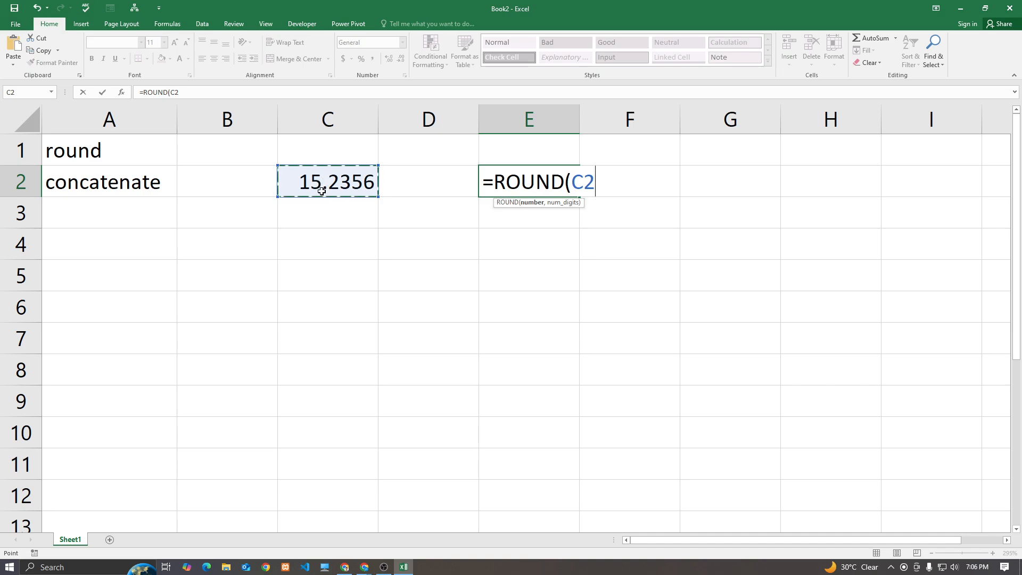
pyautogui.write(',')
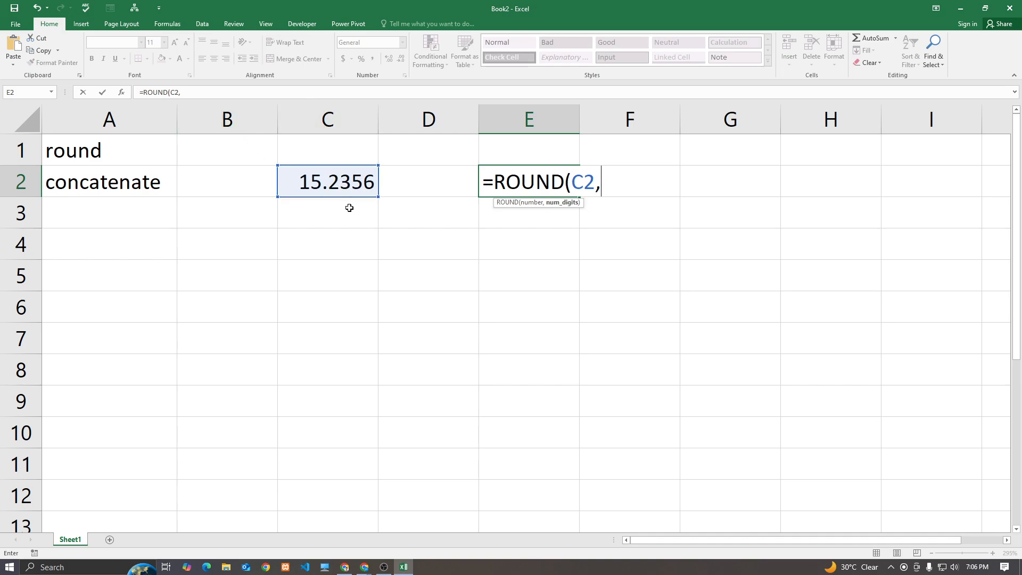
pyautogui.write('2)')
pyautogui.press('Return')
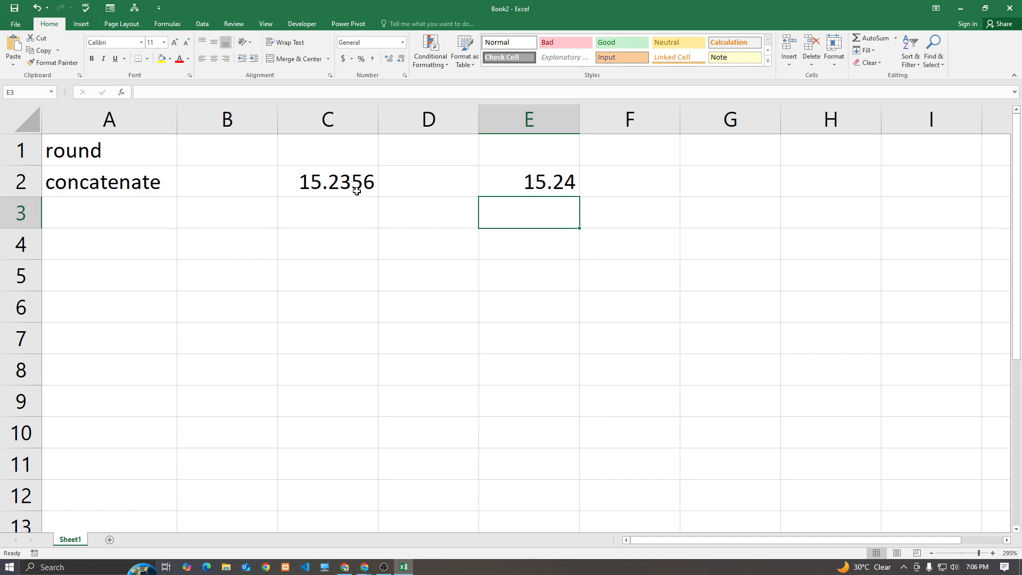
# Change C2 to 45.15484584 and edit E2's ROUND digits to 3, then to 0
pyautogui.click(354, 189)
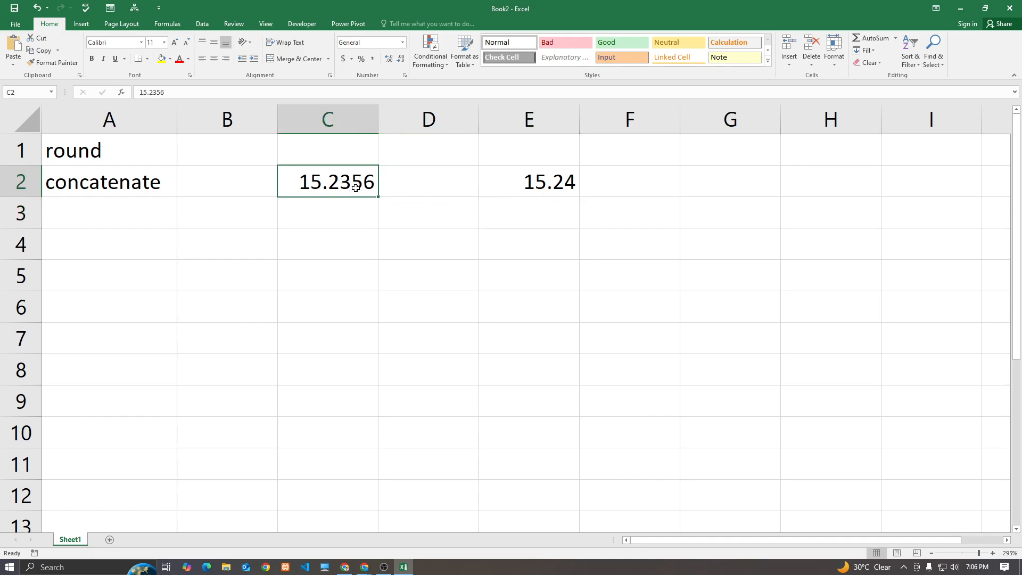
pyautogui.write('45.15484584')
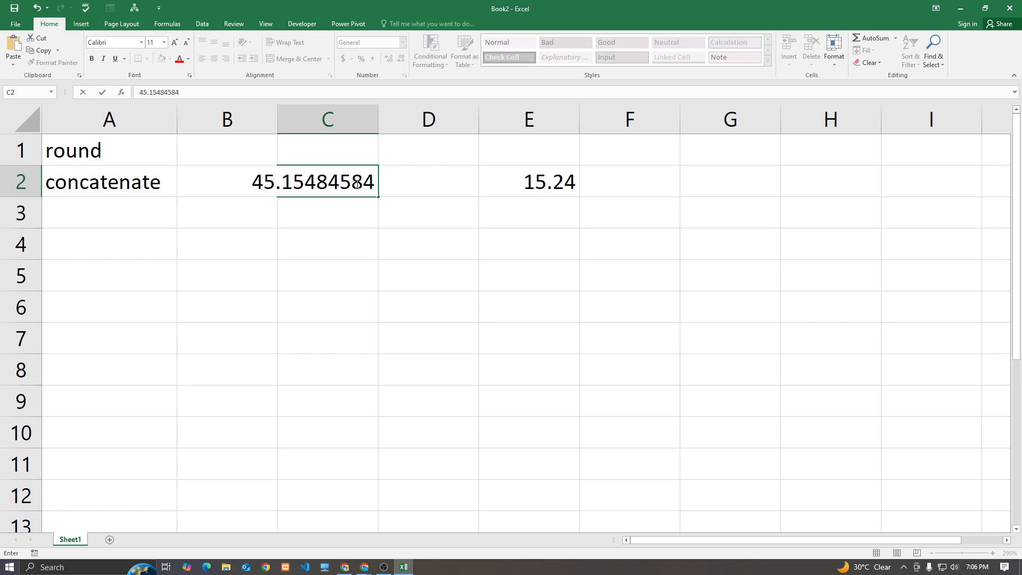
pyautogui.press('Return')
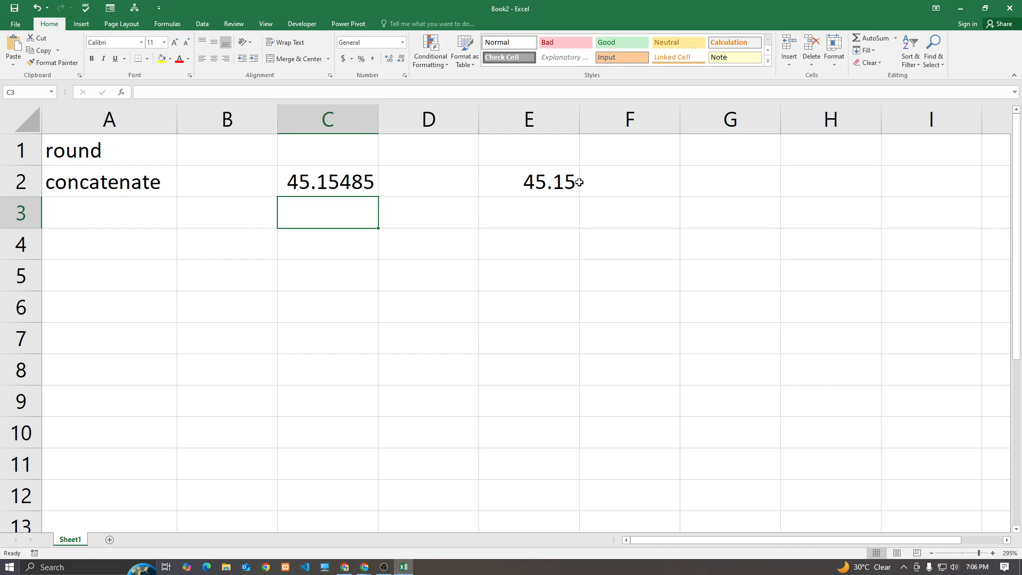
pyautogui.click(514, 173)
pyautogui.doubleClick(514, 173)
pyautogui.click(621, 184)
pyautogui.press('Return')
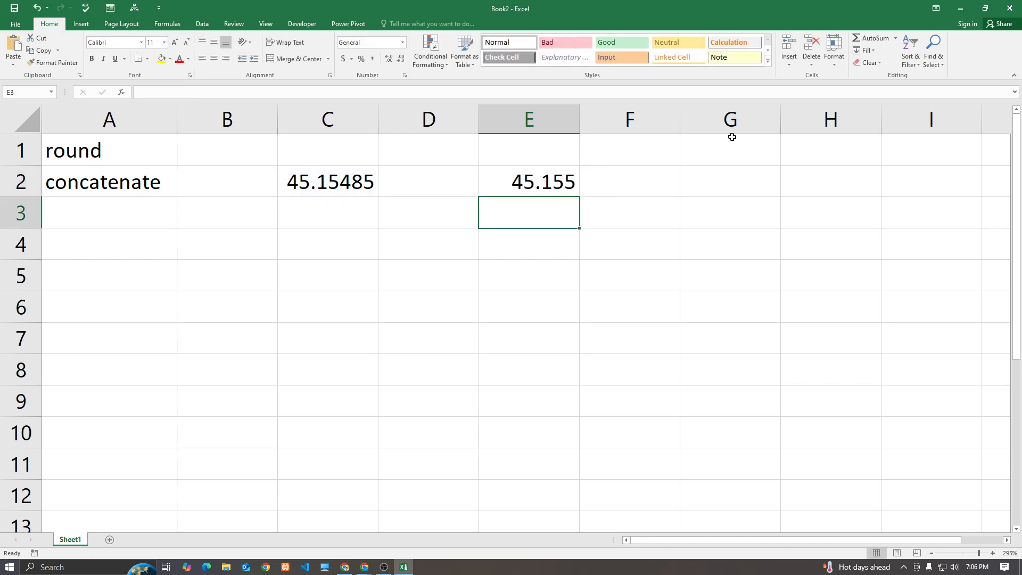
pyautogui.doubleClick(542, 185)
pyautogui.doubleClick(606, 184)
pyautogui.write('0')
pyautogui.press('Return')
pyautogui.click(565, 187)
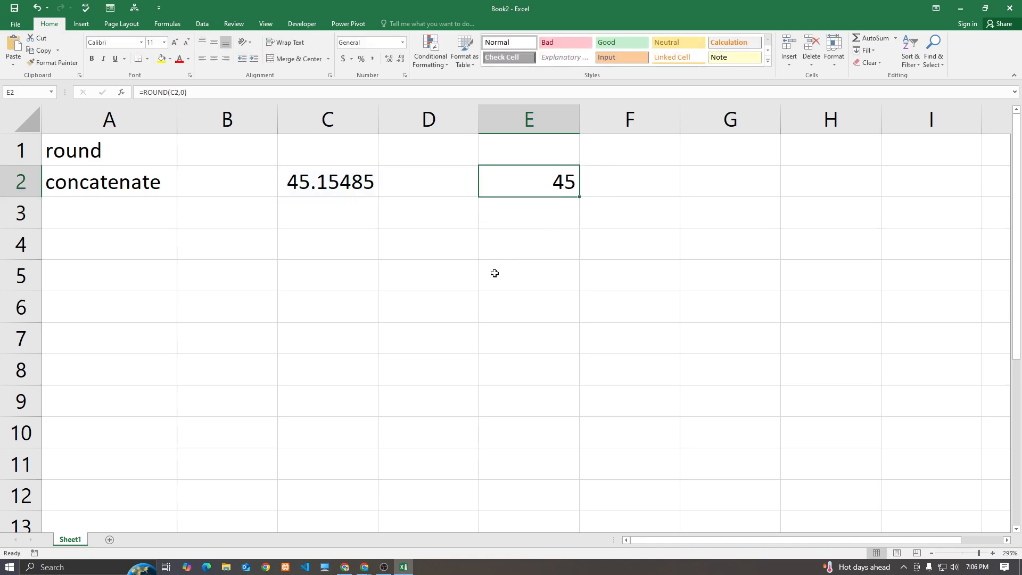
# Try new C2 values starting with 54.568468, checking E2's rounded result each time
pyautogui.click(334, 184)
pyautogui.write('54.56846')
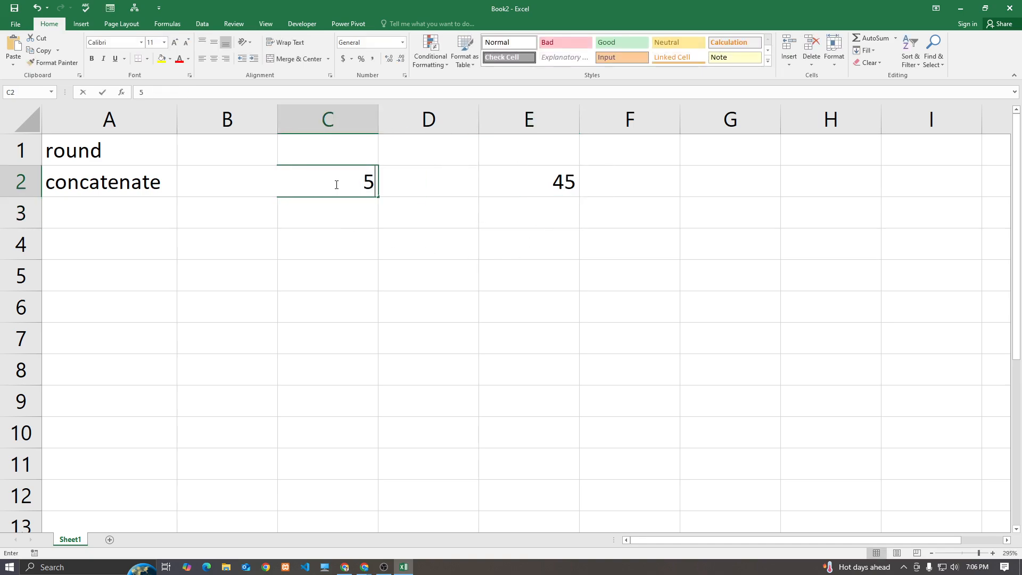
pyautogui.write('8')
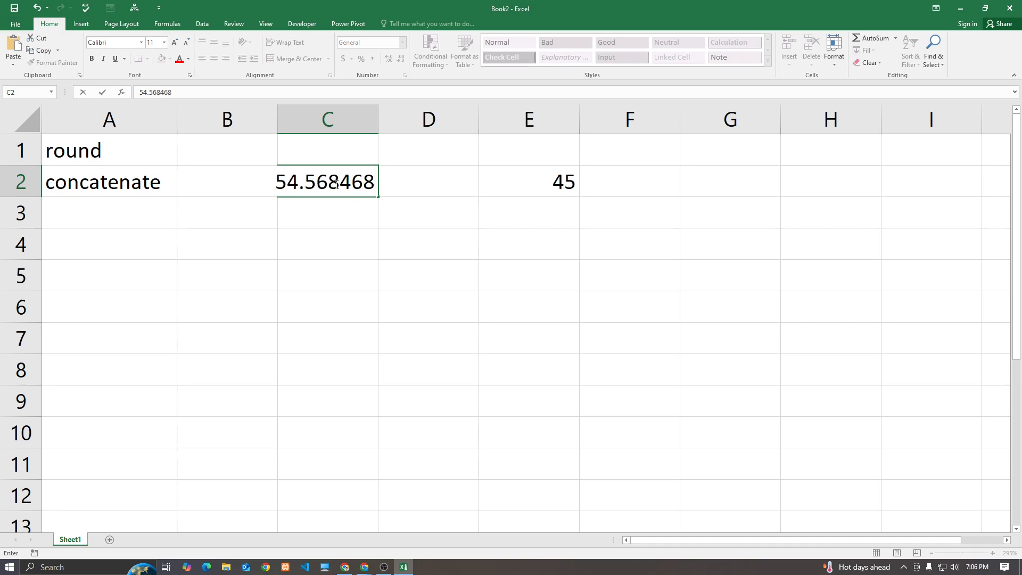
pyautogui.press('Return')
pyautogui.click(565, 190)
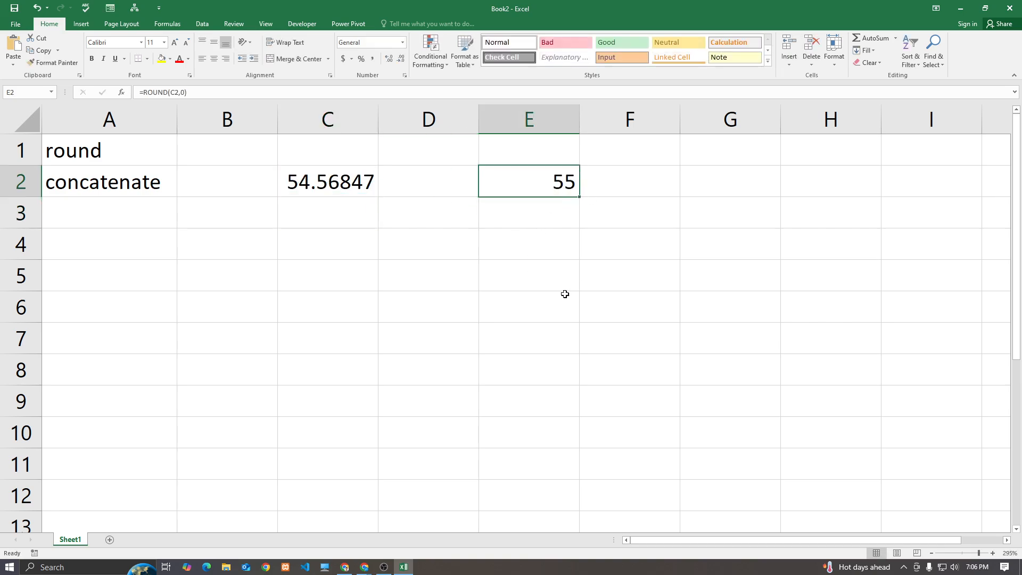
pyautogui.click(323, 194)
pyautogui.doubleClick(318, 186)
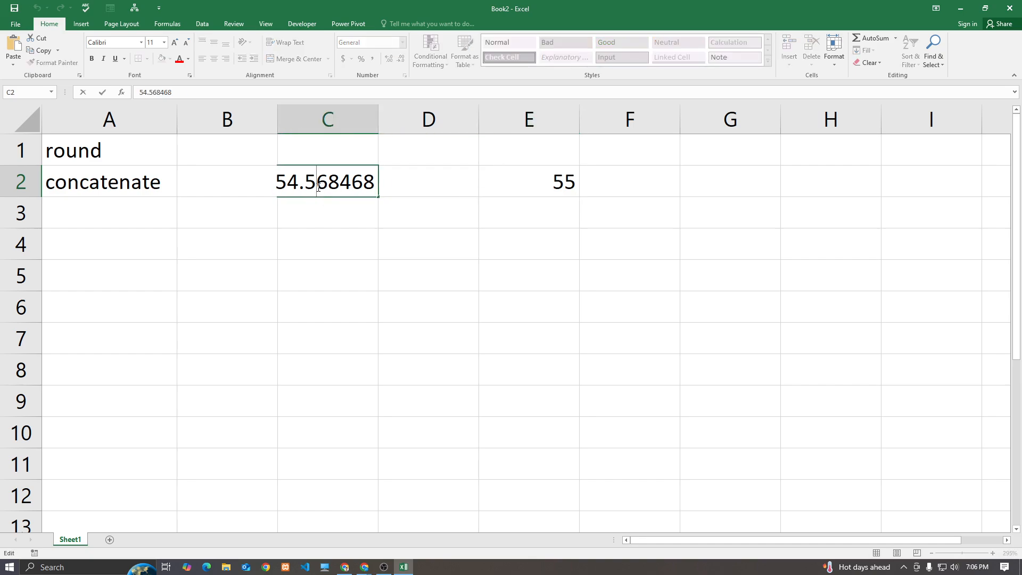
pyautogui.press('BackSpace')
pyautogui.write('4')
pyautogui.press('Return')
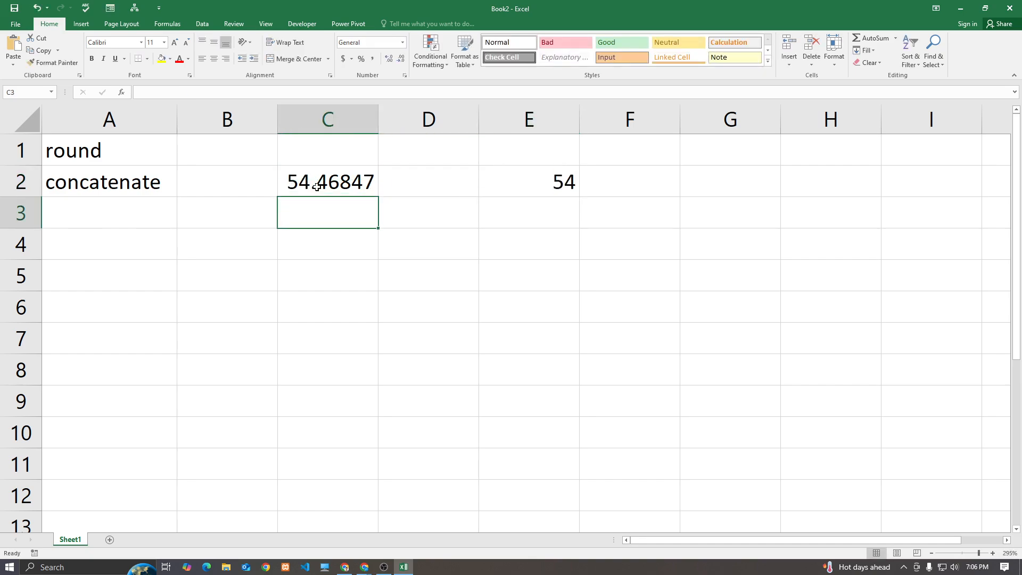
pyautogui.click(458, 176)
pyautogui.click(532, 183)
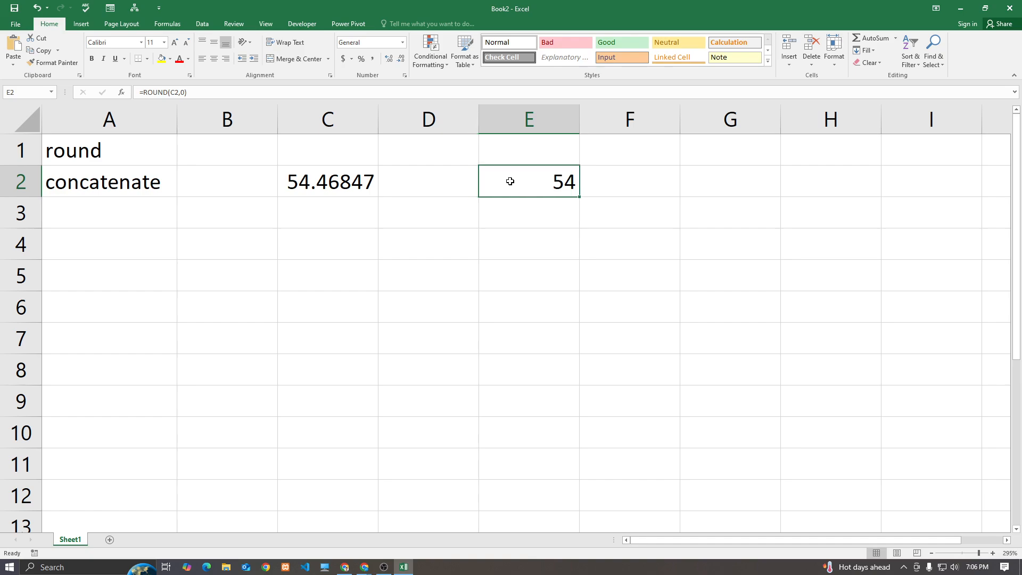
# Change C2 to 54.668468 so E2 rounds it to 55
pyautogui.click(332, 185)
pyautogui.doubleClick(332, 185)
pyautogui.moveTo(316, 183); pyautogui.dragTo(305, 183)
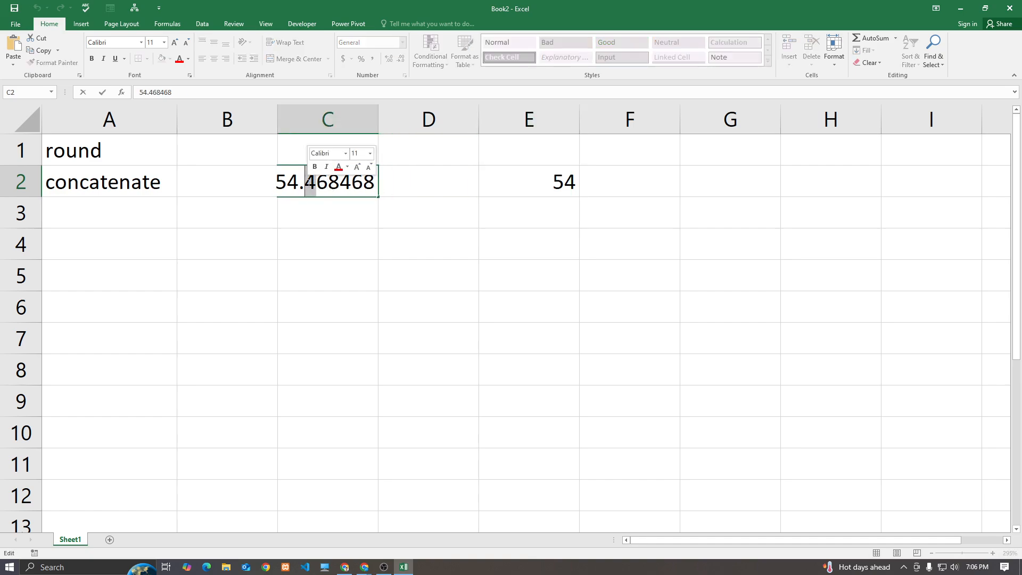
pyautogui.write('6')
pyautogui.press('Return')
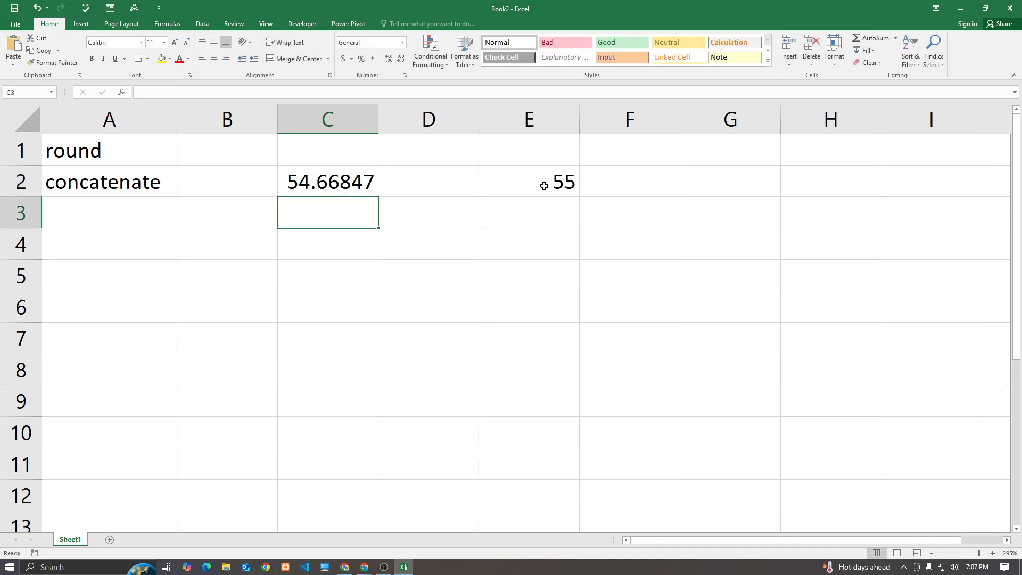
pyautogui.click(135, 156)
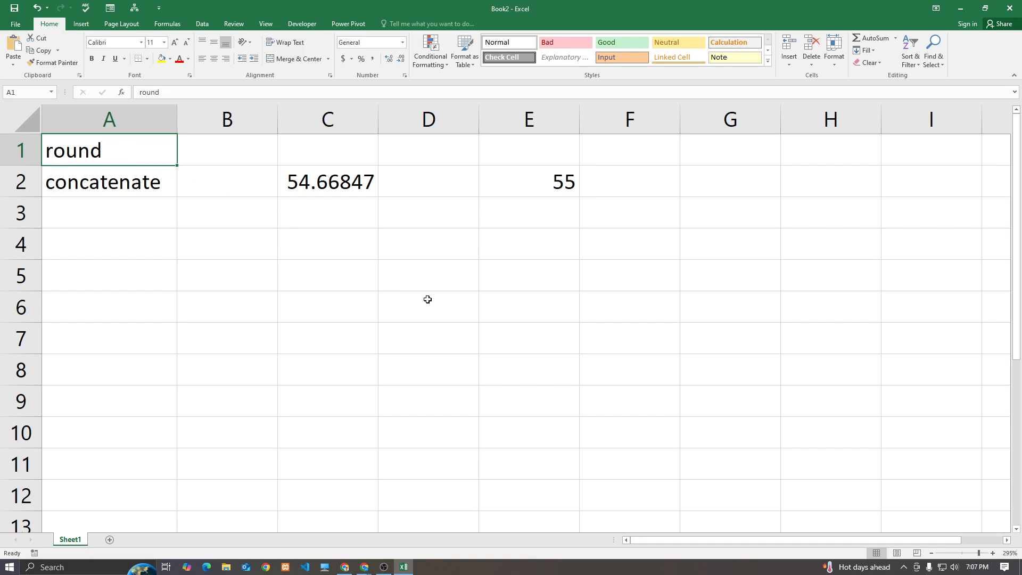
pyautogui.click(365, 567)
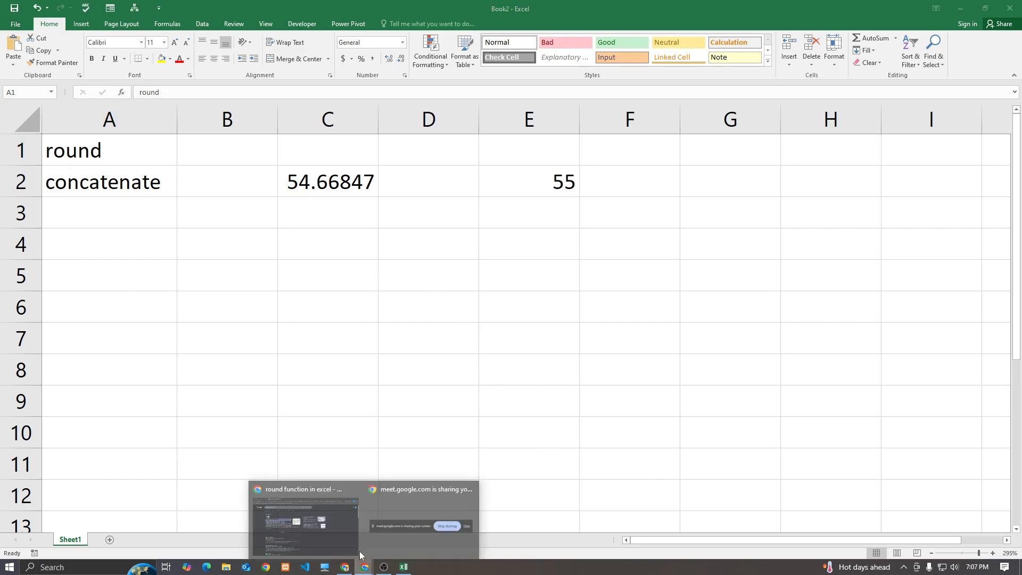
pyautogui.click(335, 503)
pyautogui.click(118, 5)
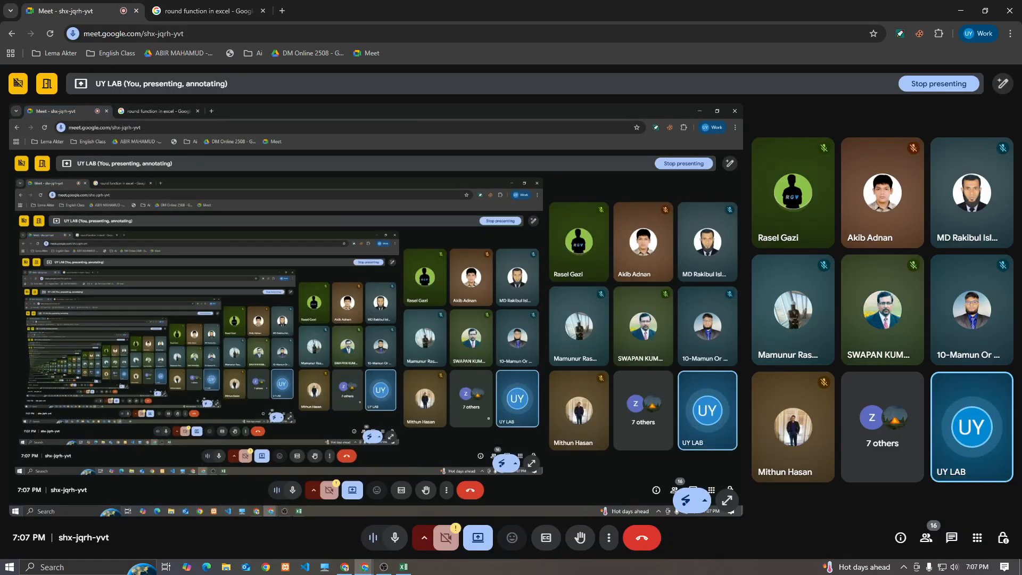
pyautogui.click(404, 566)
pyautogui.click(498, 185)
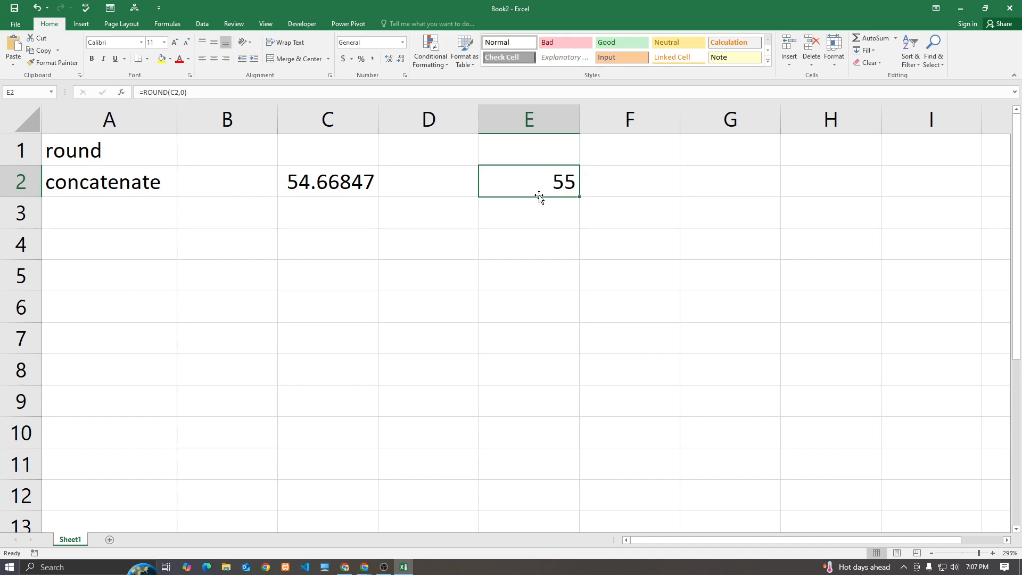
# Select the range A1:F3 containing the round and concatenate examples
pyautogui.click(125, 184)
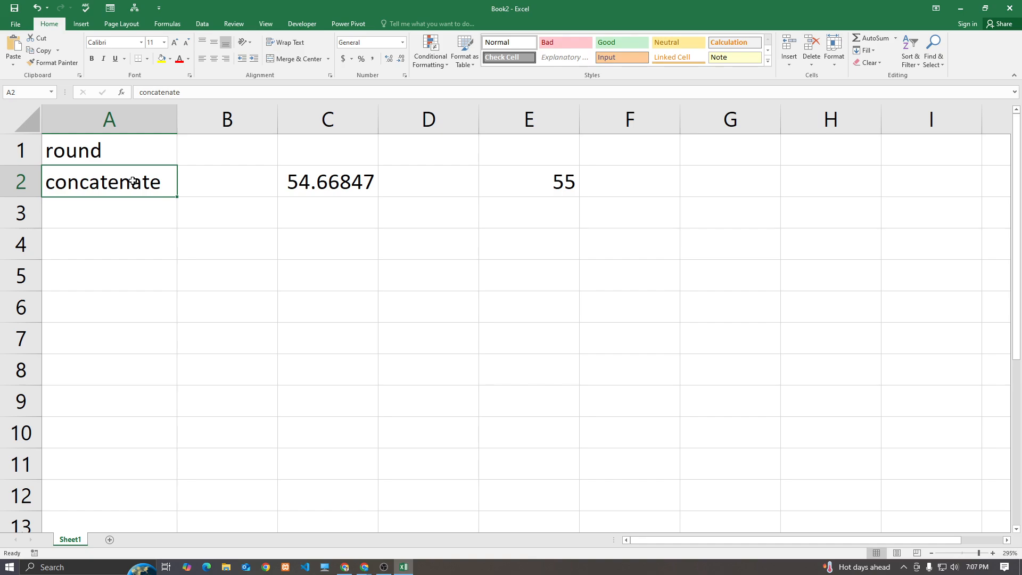
pyautogui.click(237, 312)
pyautogui.click(314, 403)
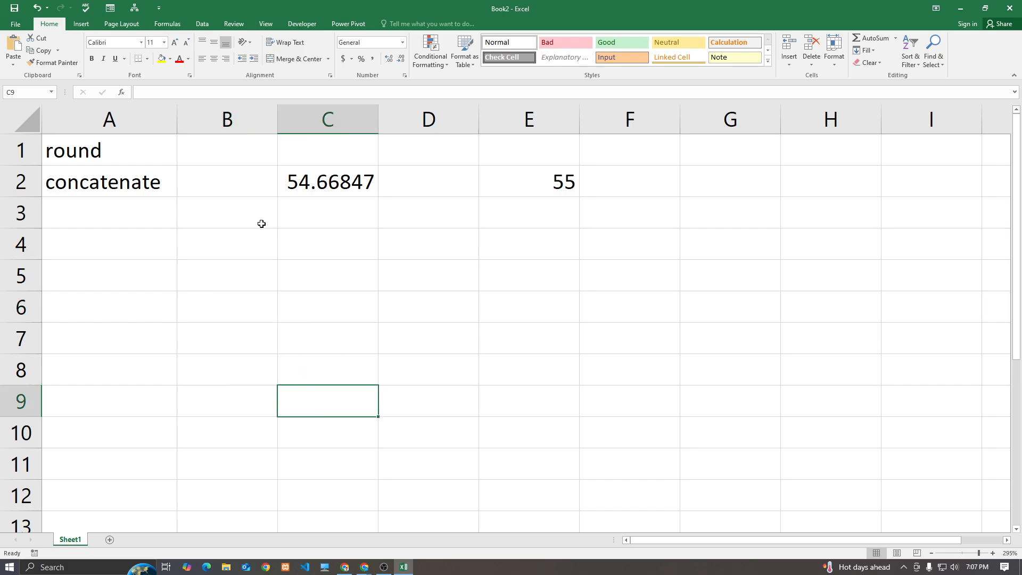
pyautogui.moveTo(98, 151); pyautogui.dragTo(611, 210)
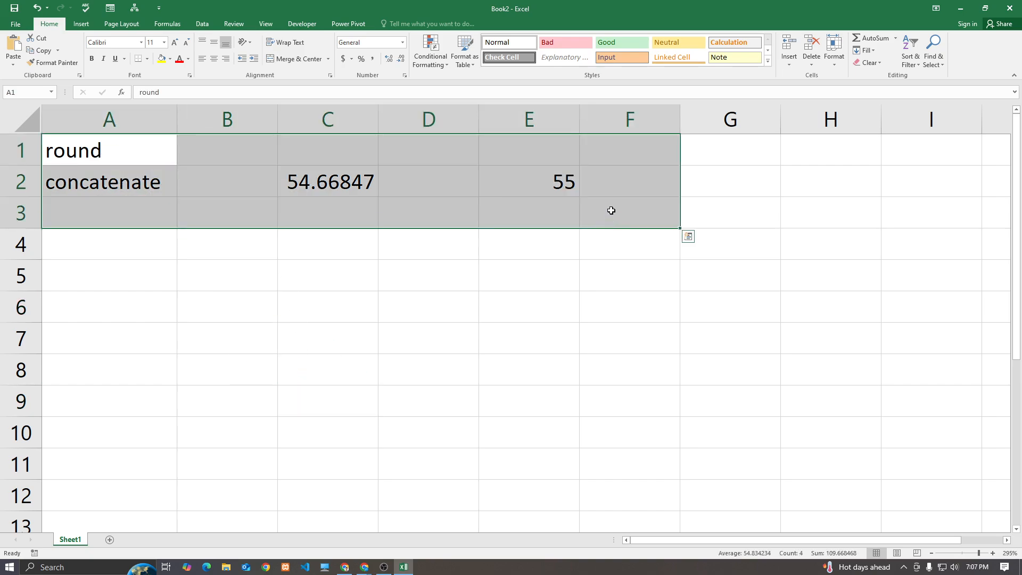
# Clear A1:F3 and enter a first name in A1 and last name in B1
pyautogui.click(812, 47)
pyautogui.click(110, 155)
pyautogui.press('Tab')
pyautogui.press('Return')
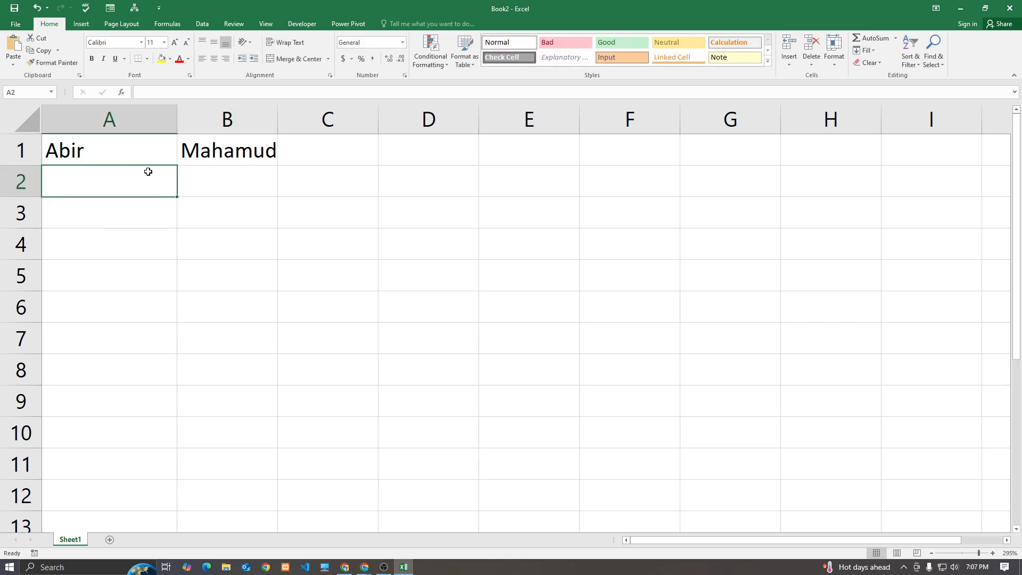
# Add 'First name' and 'Last name' labels in A2:B2 and widen column E
pyautogui.write('First')
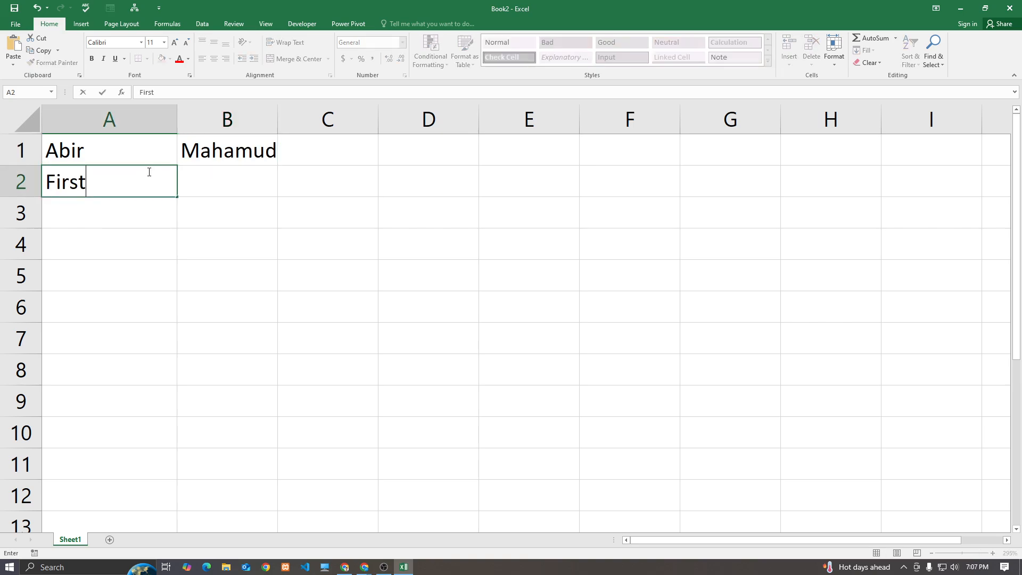
pyautogui.write(' name')
pyautogui.press('Tab')
pyautogui.write('L')
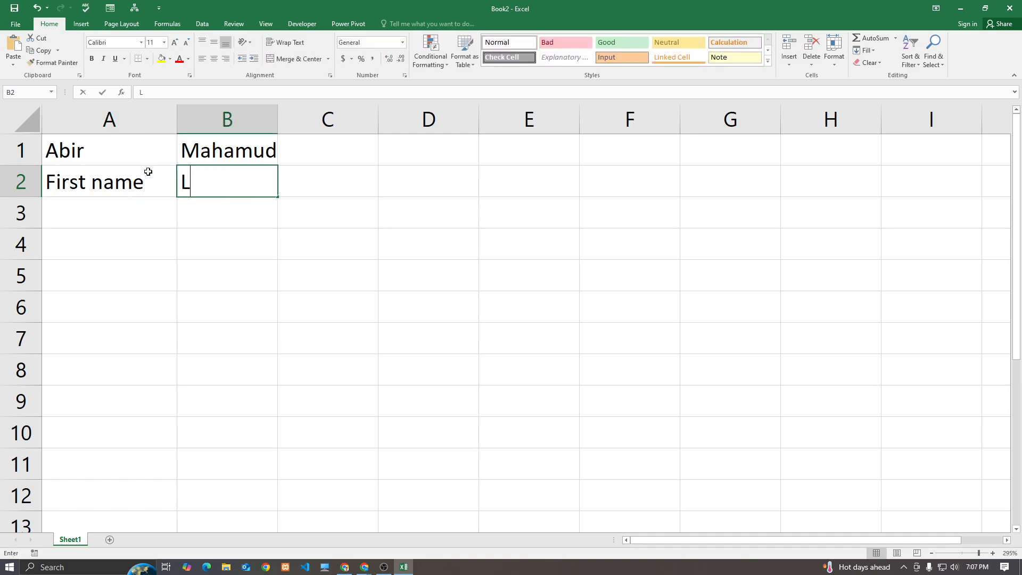
pyautogui.write('ast name')
pyautogui.press('Return')
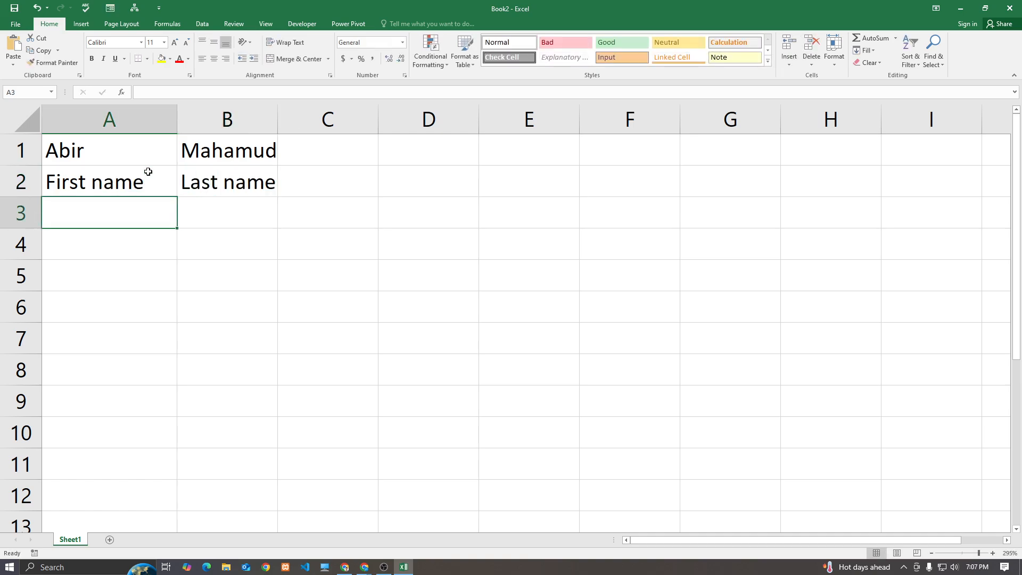
pyautogui.moveTo(580, 128); pyautogui.dragTo(769, 127)
pyautogui.click(648, 155)
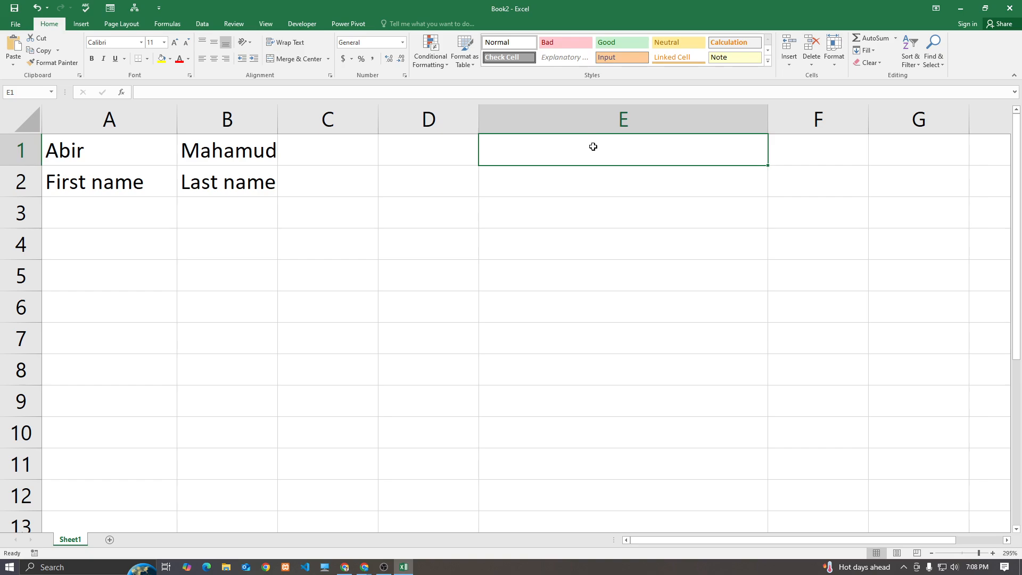
# Enter =CONCATENATE(A1,B1) in E1, joining the names without a space
pyautogui.write('=con')
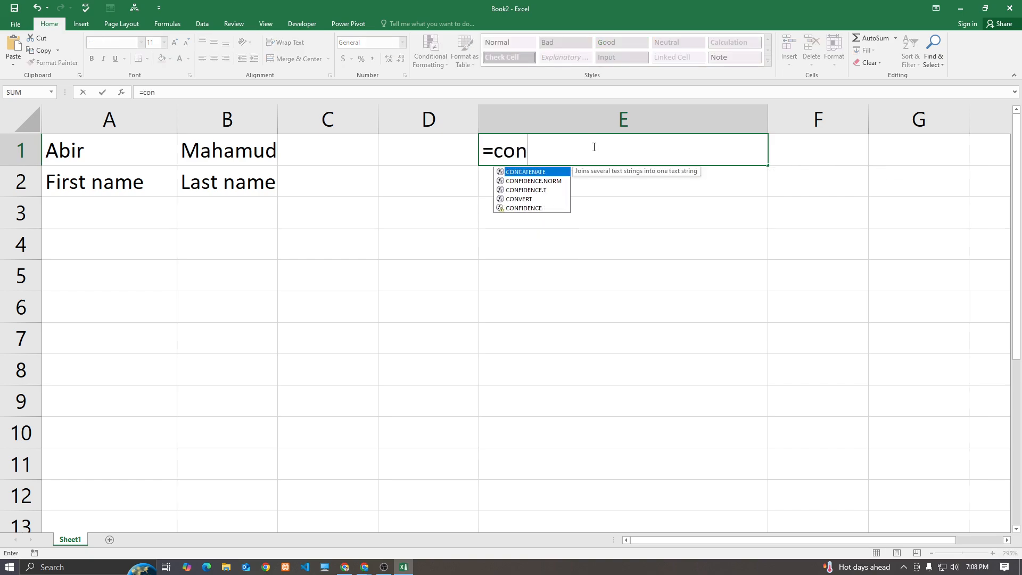
pyautogui.press('Tab')
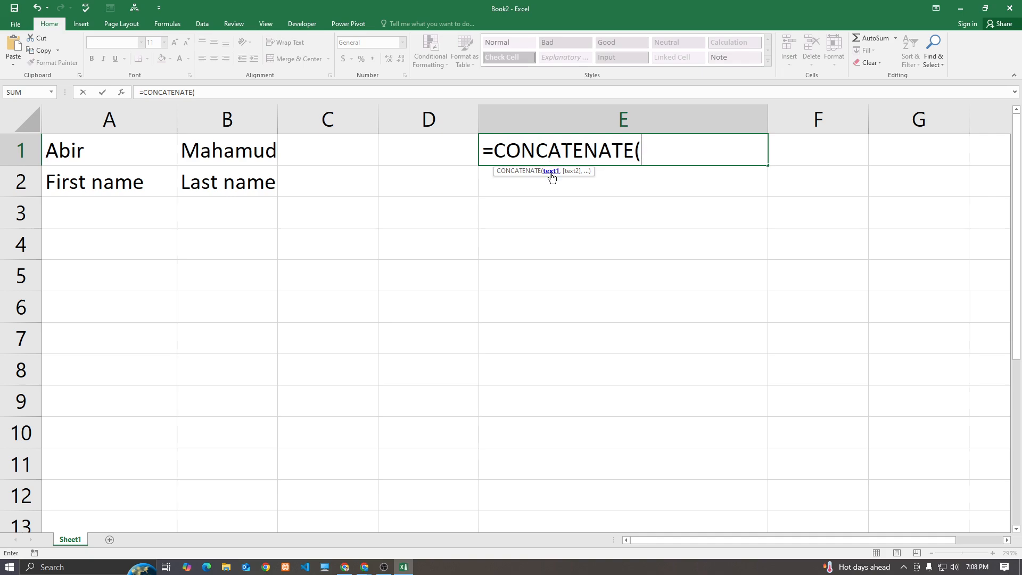
pyautogui.click(154, 156)
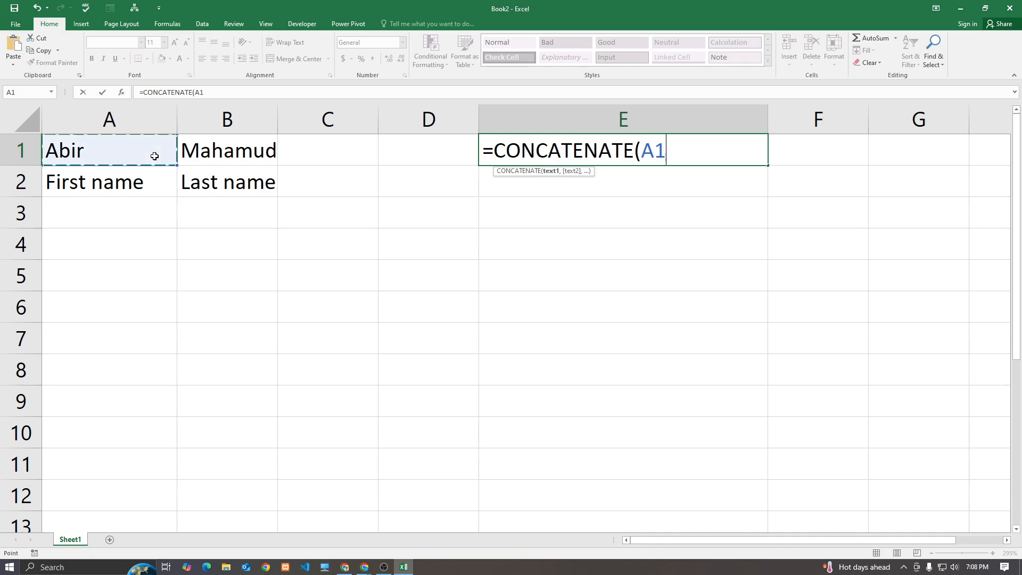
pyautogui.write(',')
pyautogui.click(228, 154)
pyautogui.write(')')
pyautogui.press('Return')
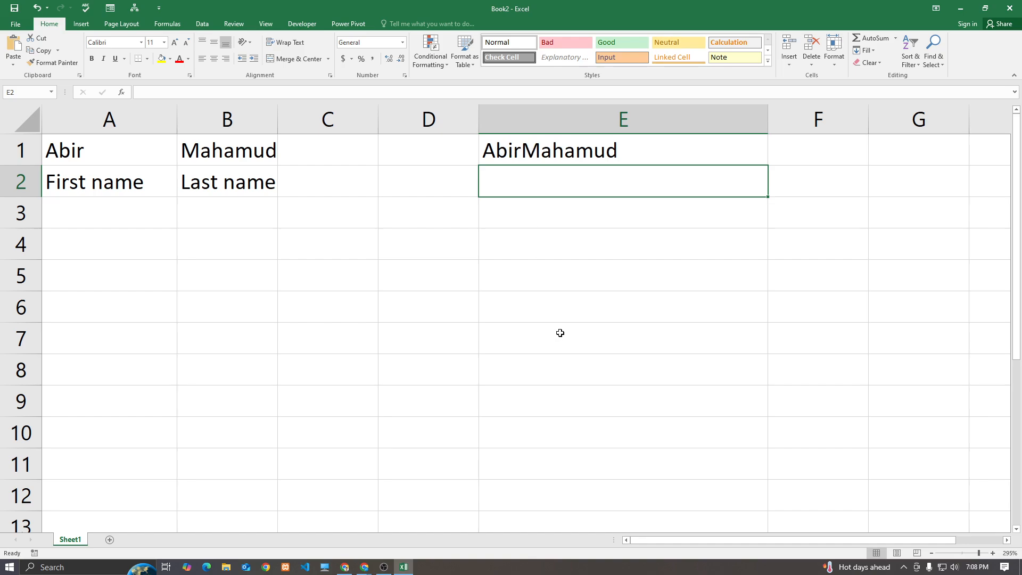
pyautogui.click(552, 154)
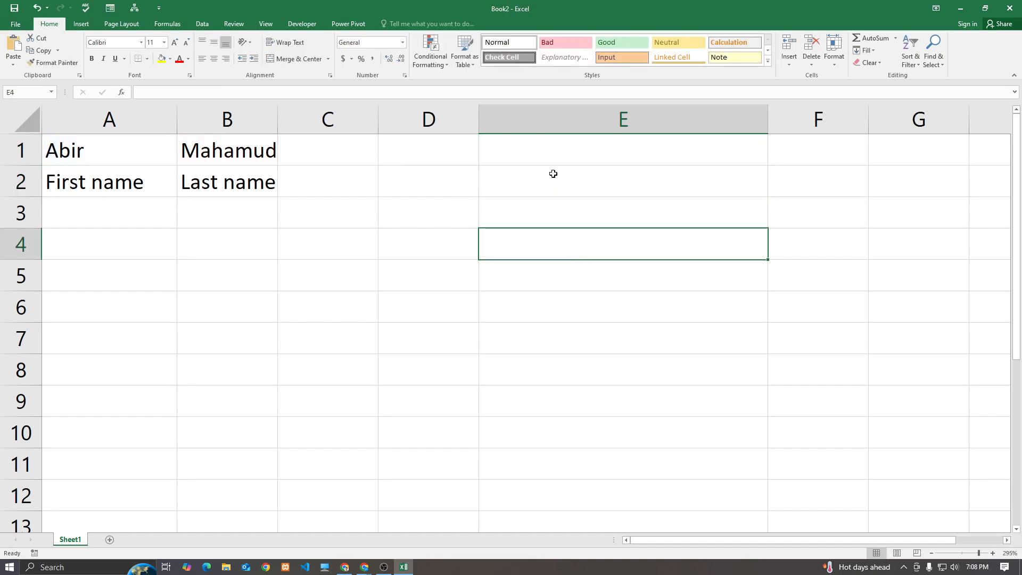
pyautogui.click(559, 149)
# Enter =CONCATENATE(A1," ",B1) in E1 and fill it down to E2
pyautogui.write('=con')
pyautogui.press('Down')
pyautogui.press('Tab')
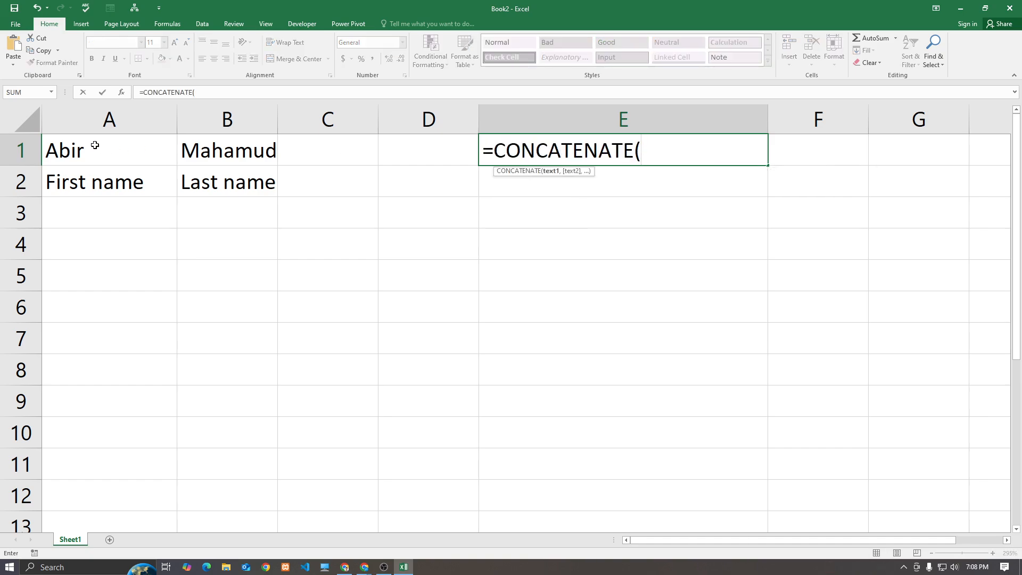
pyautogui.click(121, 148)
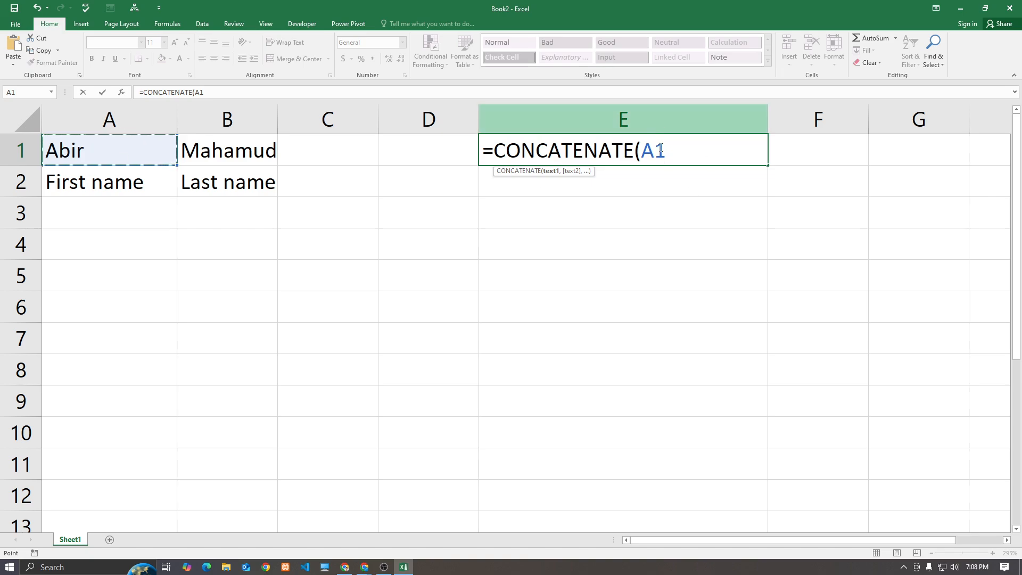
pyautogui.write('," "')
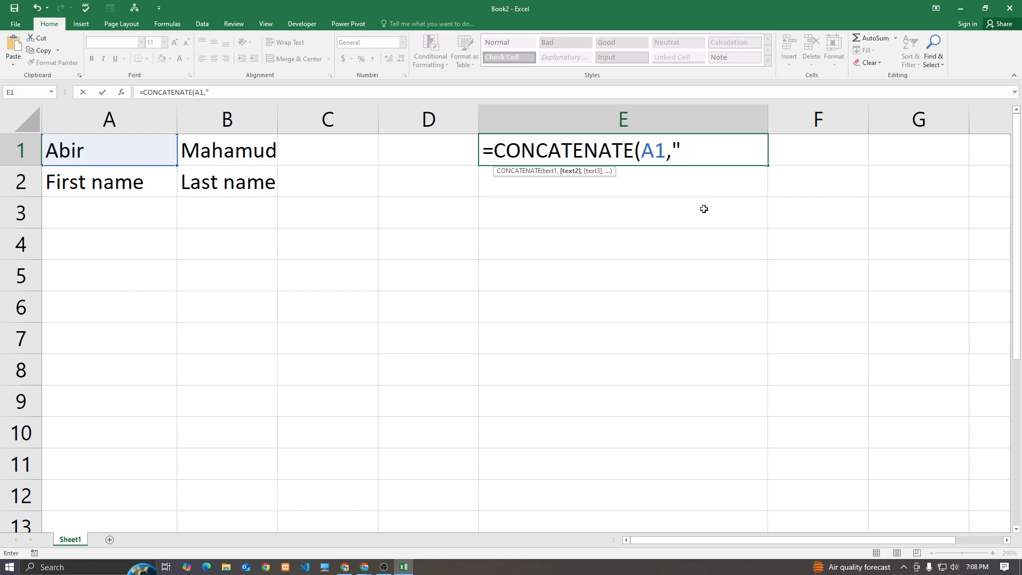
pyautogui.write(',')
pyautogui.click(684, 148)
pyautogui.click(706, 160)
pyautogui.click(228, 151)
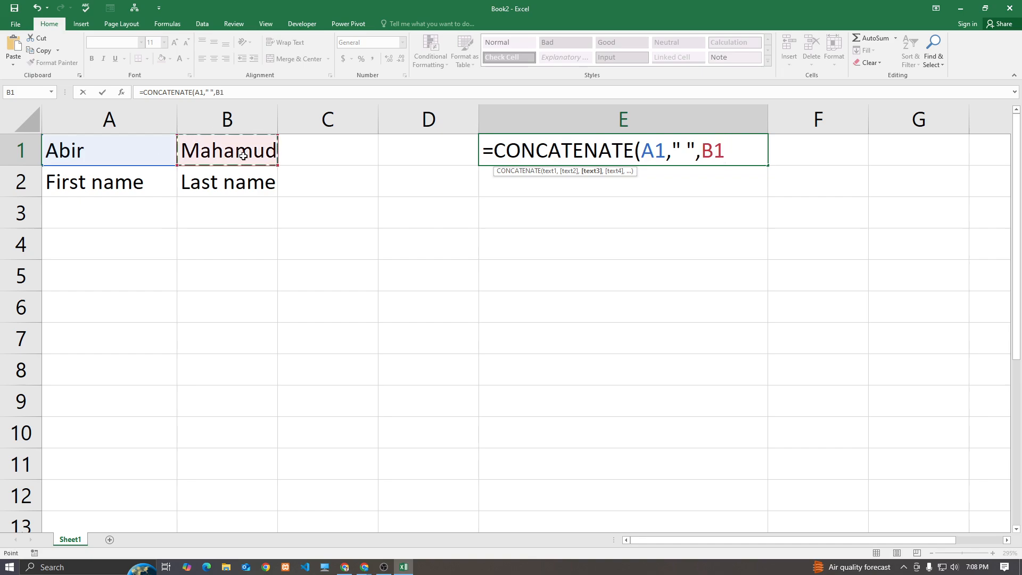
pyautogui.write(')')
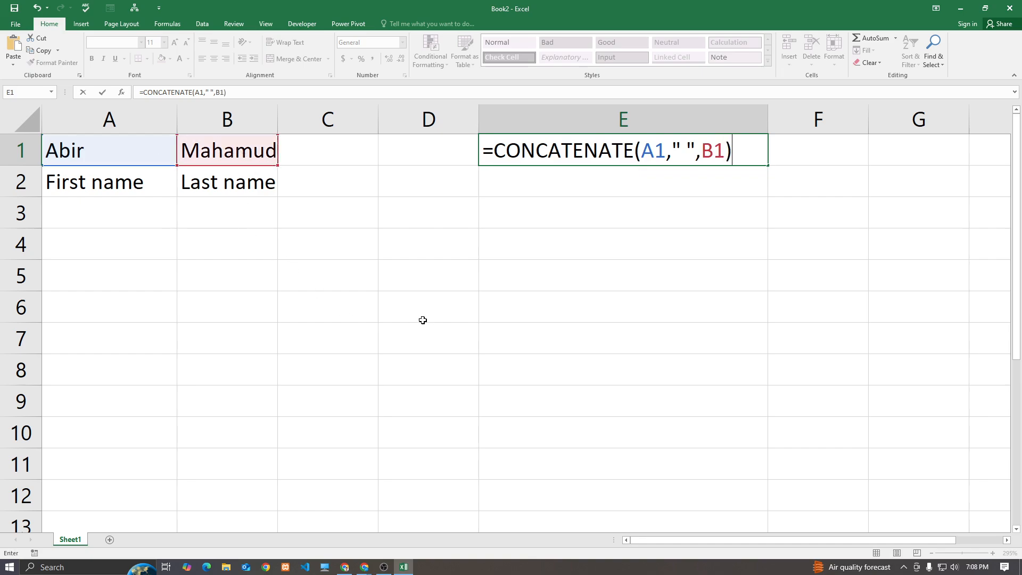
pyautogui.press('Return')
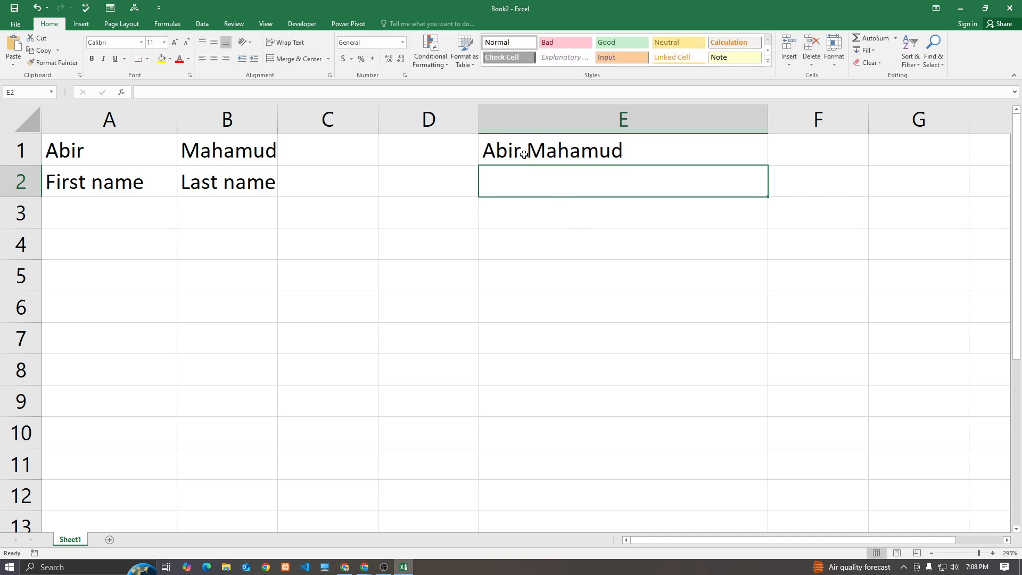
pyautogui.click(621, 153)
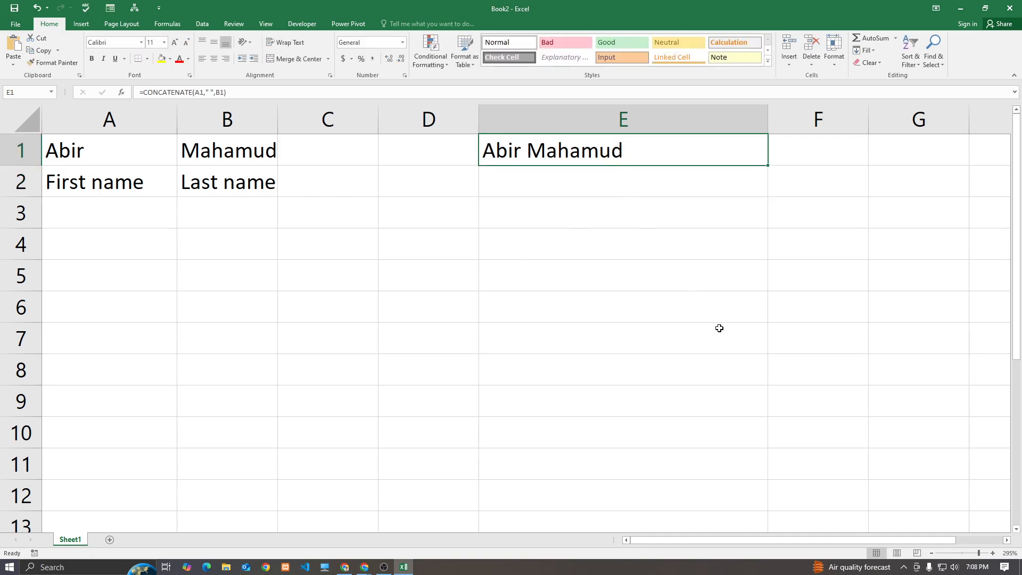
pyautogui.moveTo(767, 166); pyautogui.dragTo(767, 196)
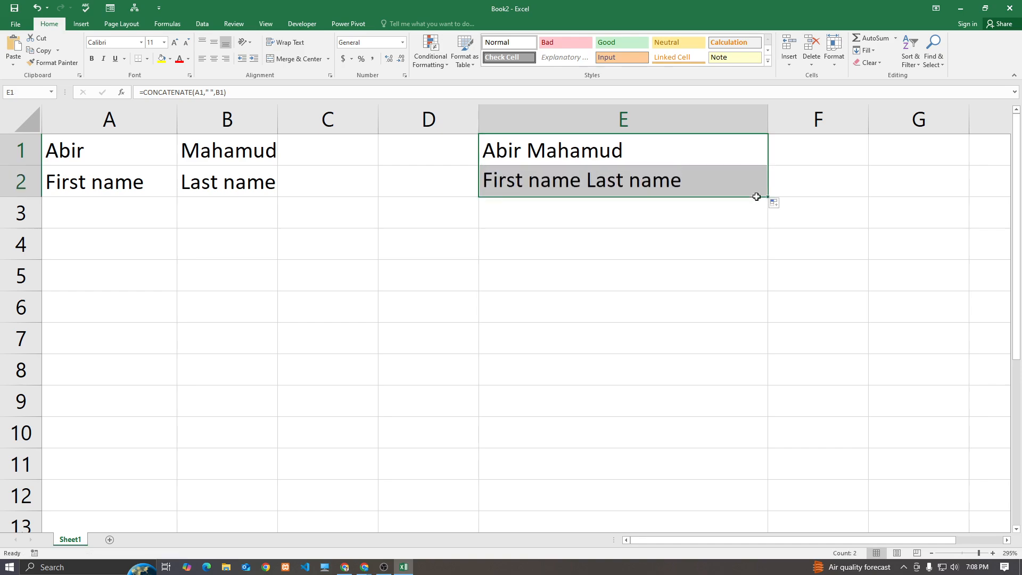
# Enter another first name in A3 and last name in B3
pyautogui.click(262, 217)
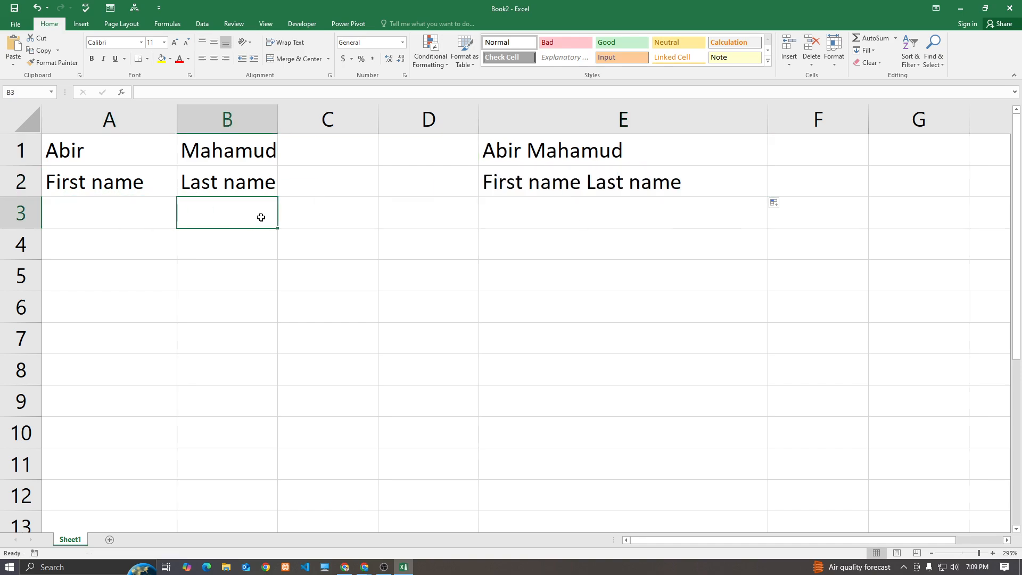
pyautogui.click(144, 217)
pyautogui.write('o')
pyautogui.press('BackSpace')
pyautogui.press('Tab')
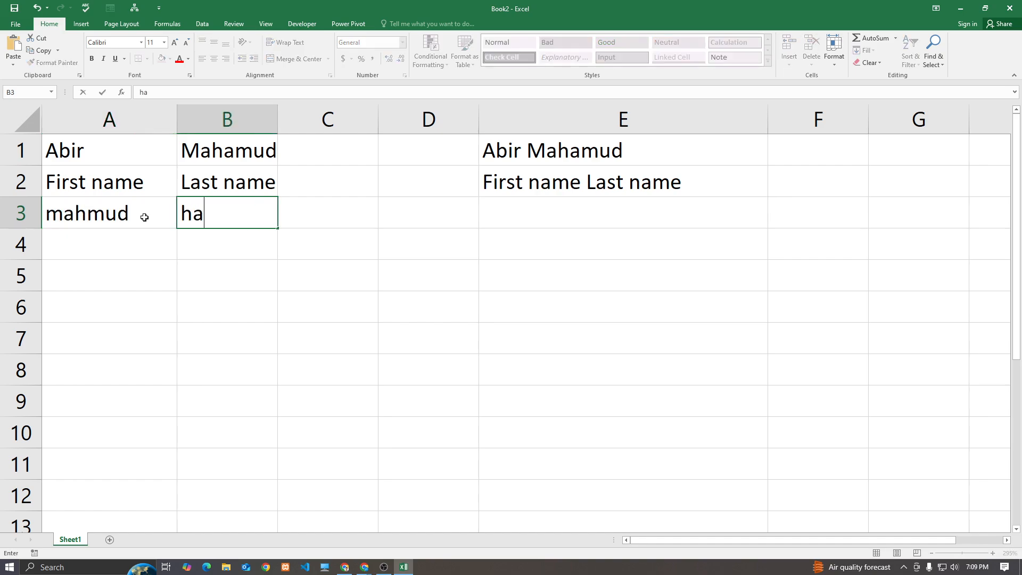
pyautogui.press('Return')
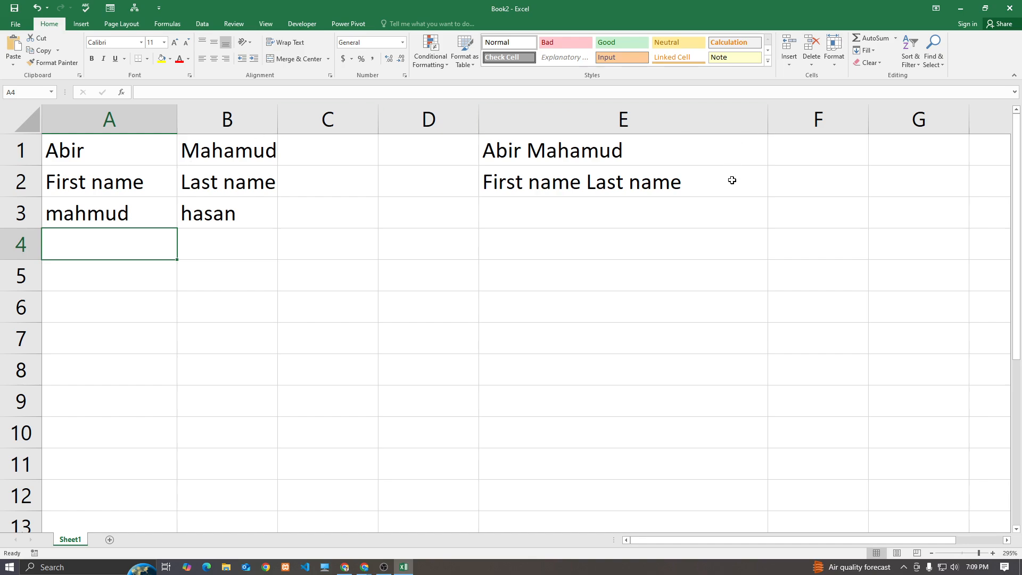
# Fill the name-joining formula down to E3 and reopen E1's formula for review
pyautogui.click(735, 181)
pyautogui.moveTo(767, 197); pyautogui.dragTo(772, 231)
pyautogui.click(610, 220)
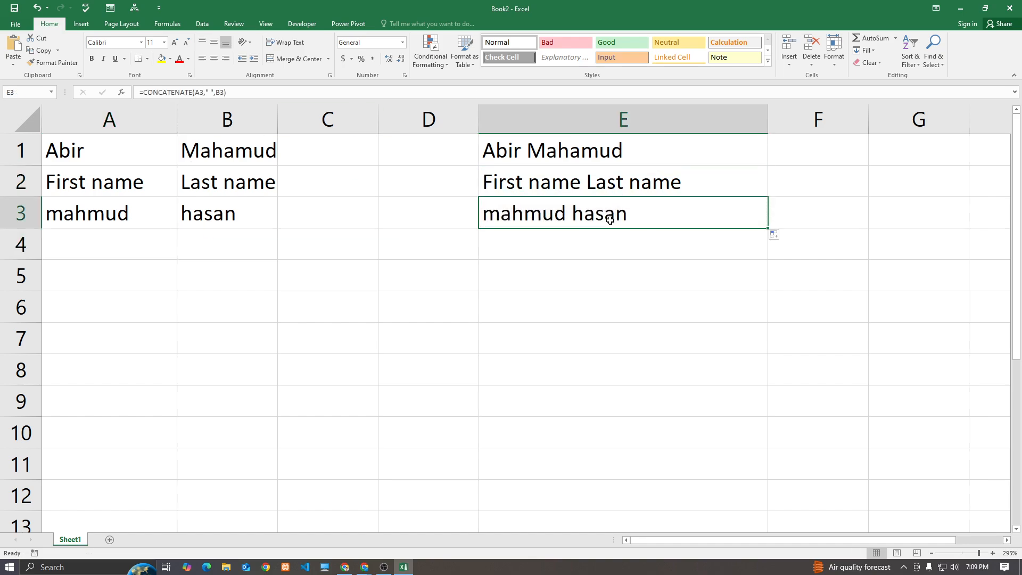
pyautogui.click(402, 263)
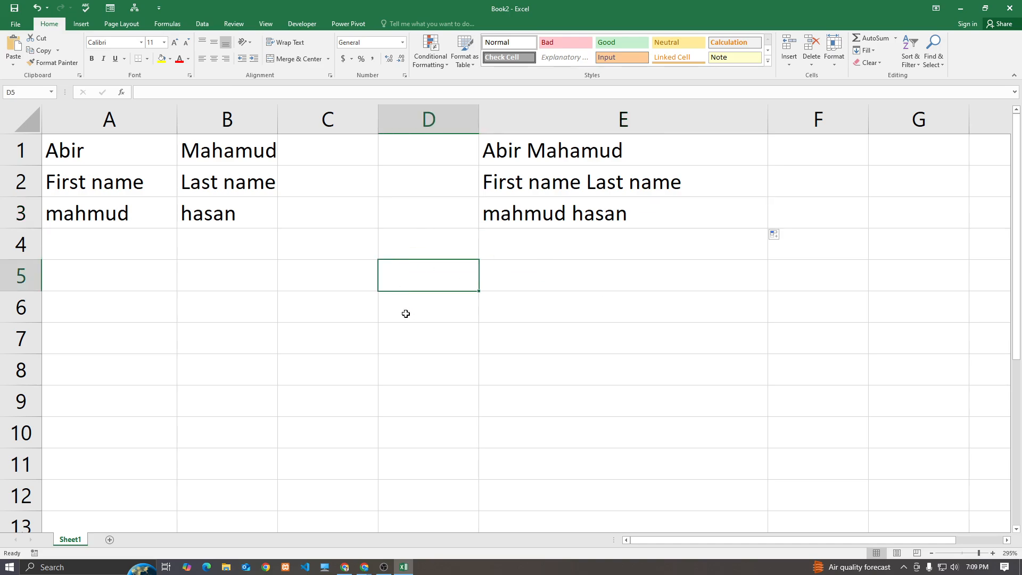
pyautogui.hotkey('ctrl', 'a')
pyautogui.click(683, 302)
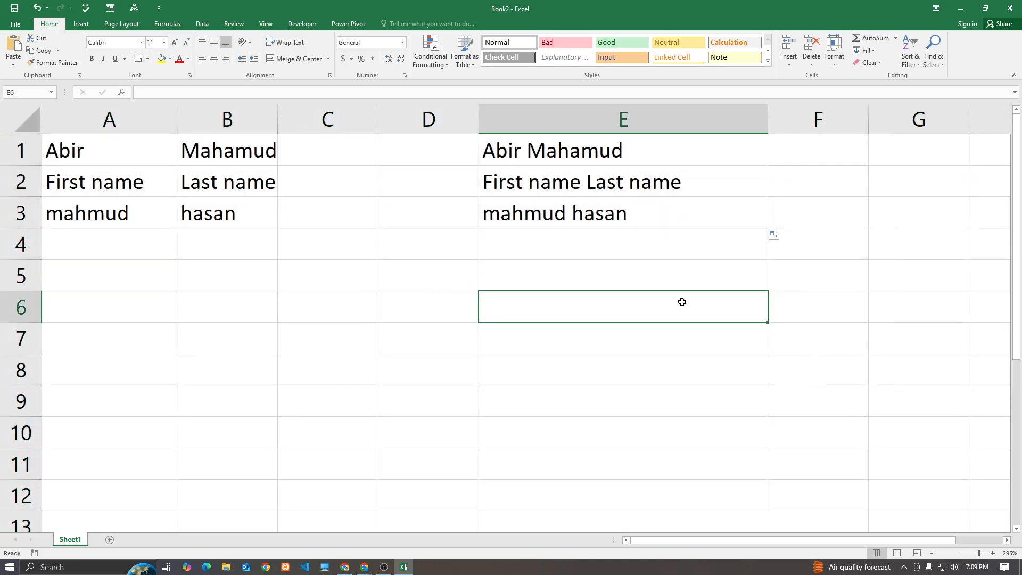
pyautogui.doubleClick(635, 143)
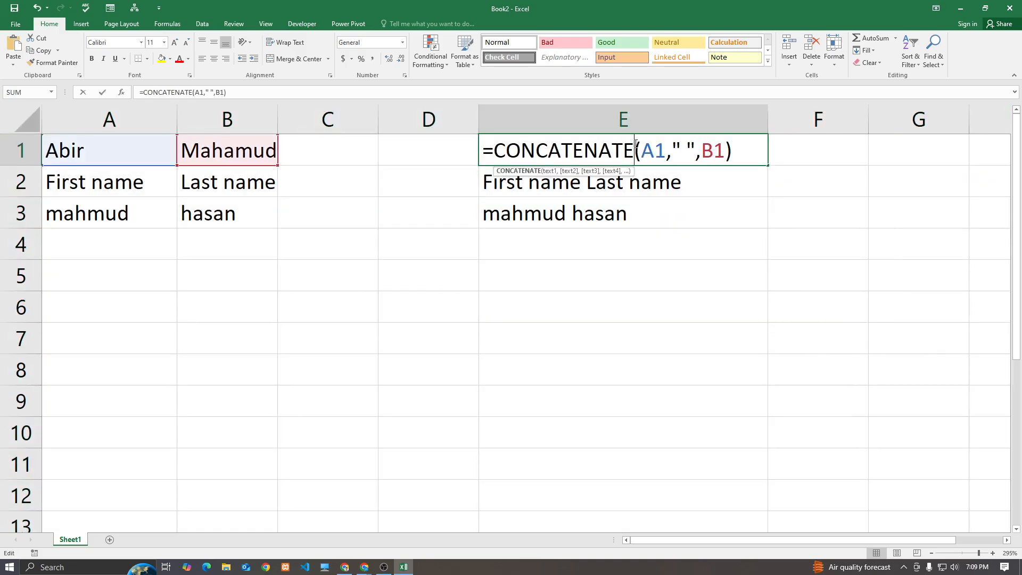
# Enter the label 'Name' in cell C1
pyautogui.click(319, 160)
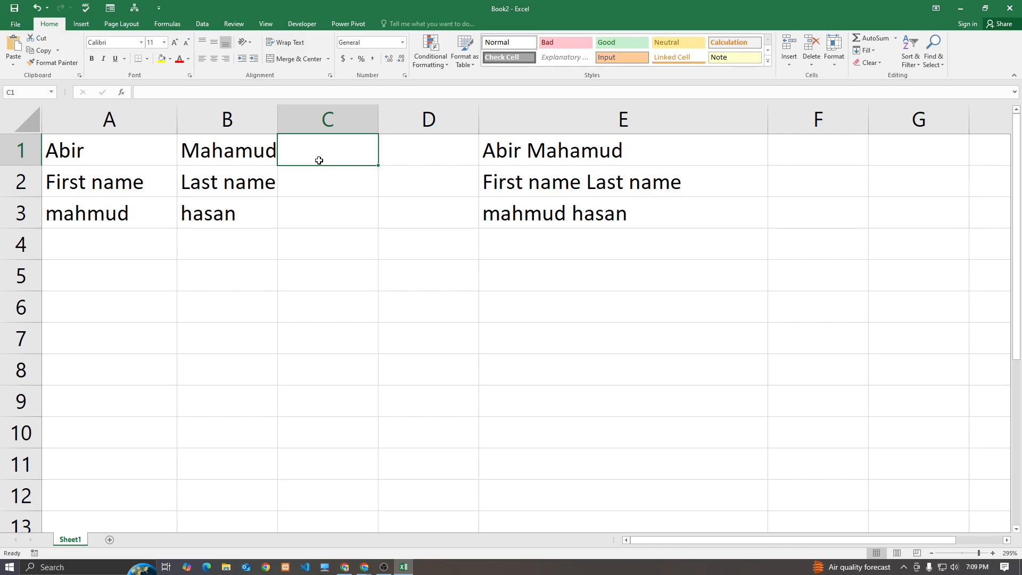
pyautogui.write('NAme')
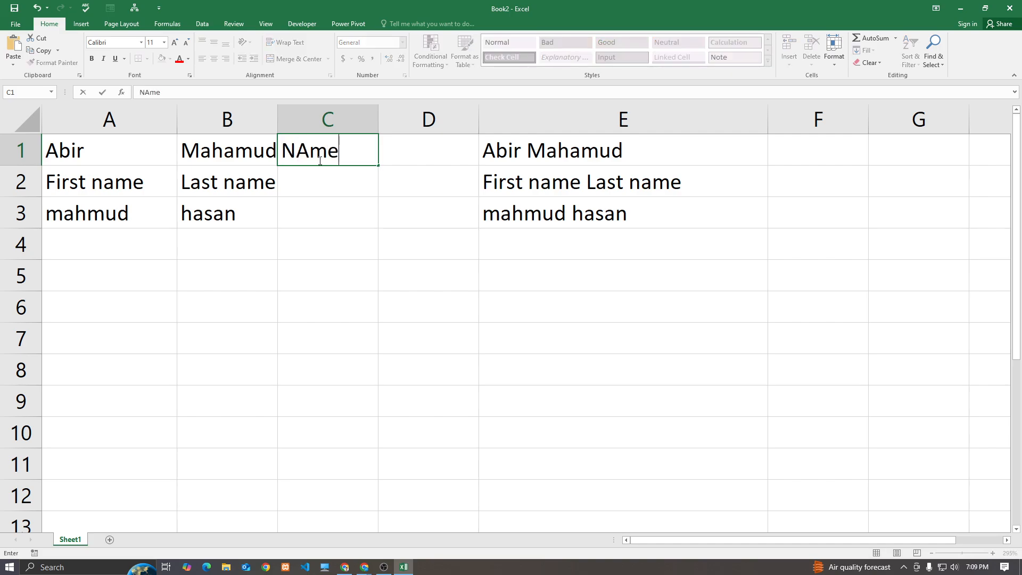
pyautogui.press('BackSpace')
pyautogui.press('BackSpace')
pyautogui.press('BackSpace')
pyautogui.write('ame')
pyautogui.click(352, 211)
# Extend E1's formula to =CONCATENATE(A1," ",B1," ",C1) so it joins all three cells with spaces
pyautogui.click(648, 150)
pyautogui.doubleClick(644, 150)
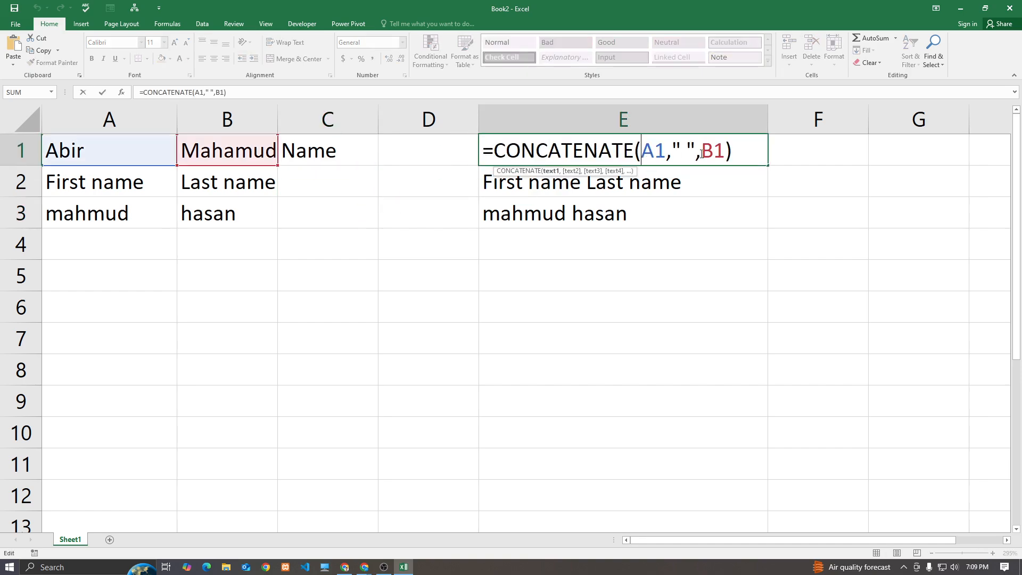
pyautogui.click(722, 153)
pyautogui.write(',')
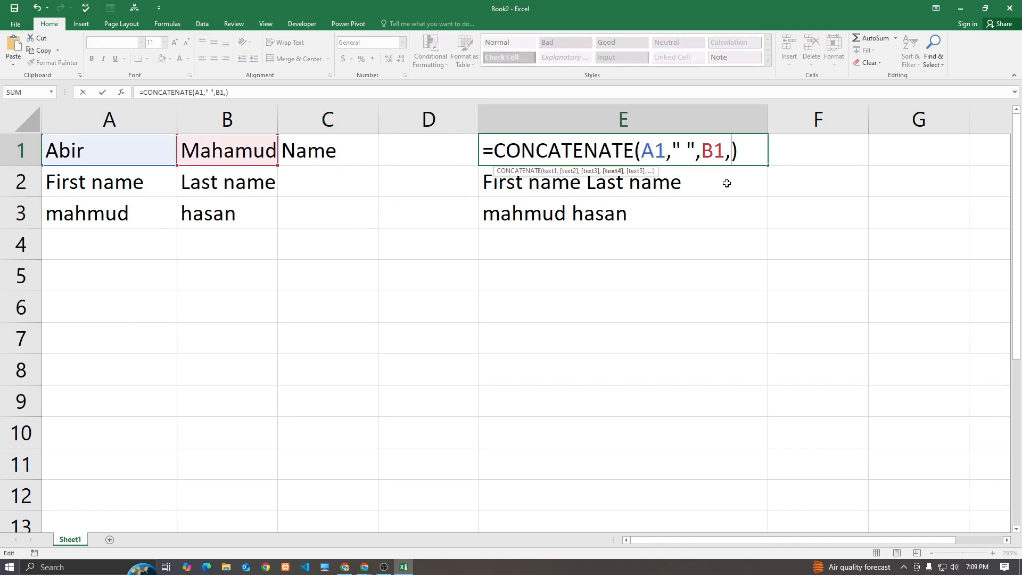
pyautogui.write('" ",')
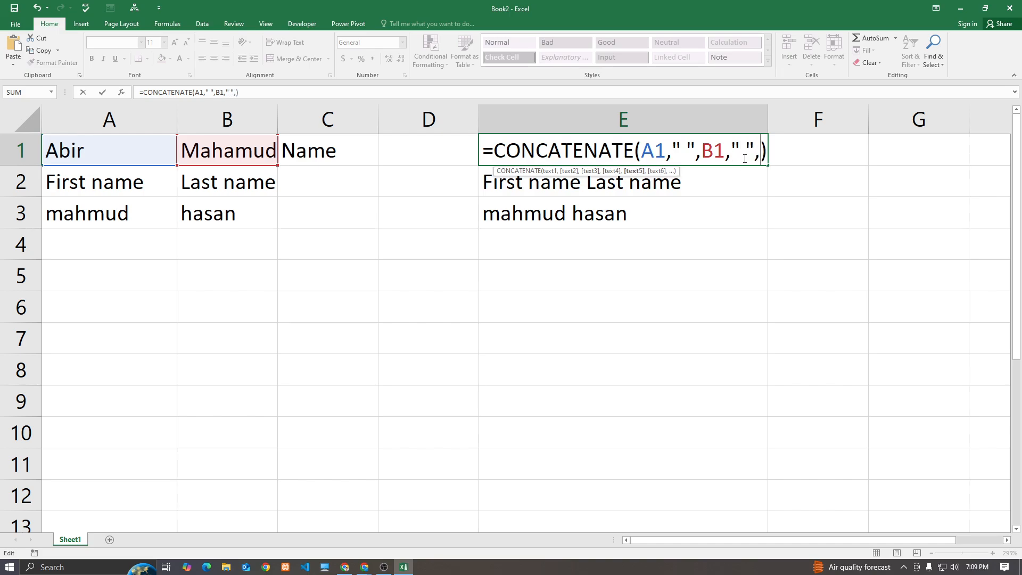
pyautogui.click(330, 149)
pyautogui.press('Return')
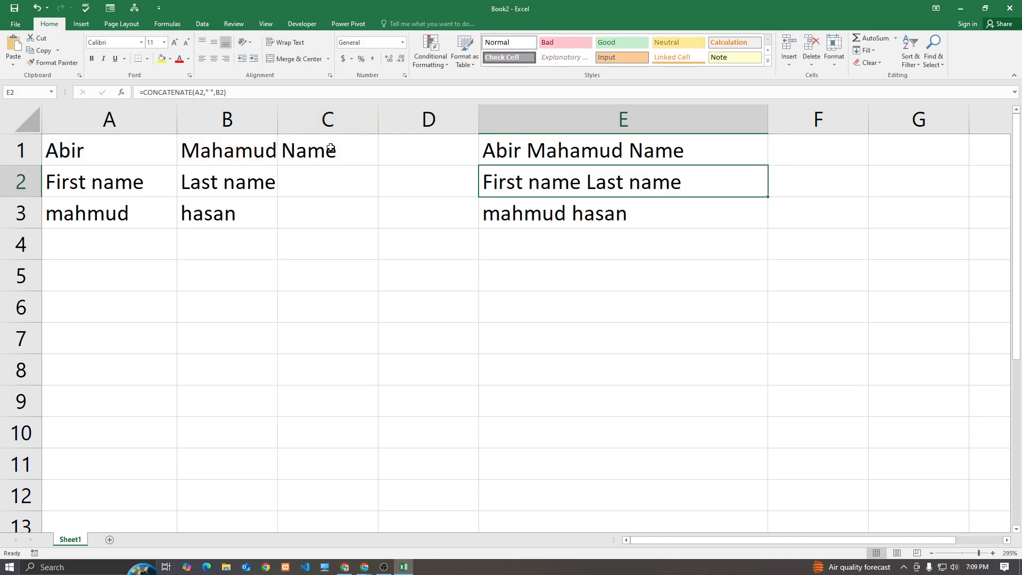
pyautogui.click(569, 152)
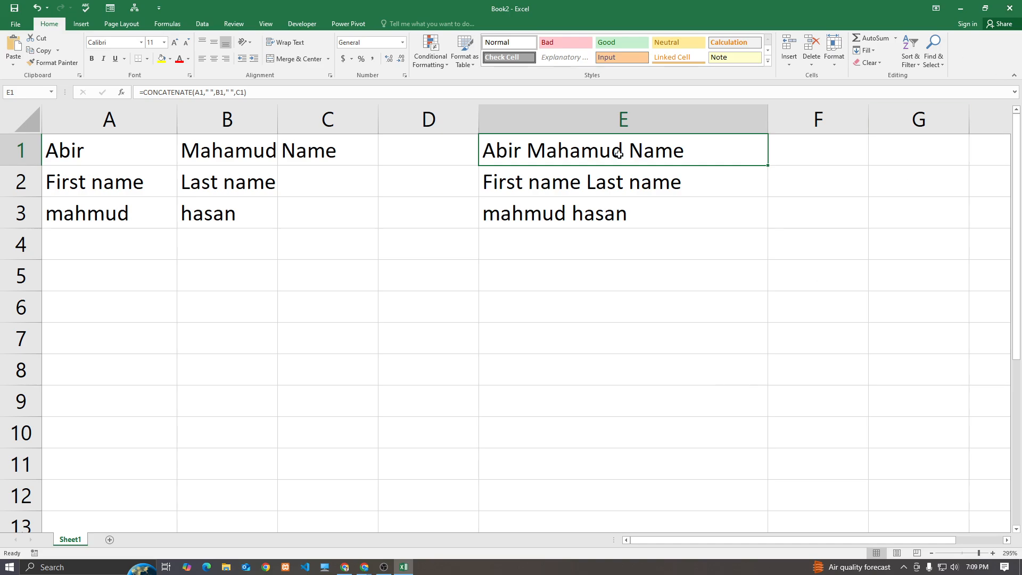
pyautogui.moveTo(79, 154); pyautogui.dragTo(677, 235)
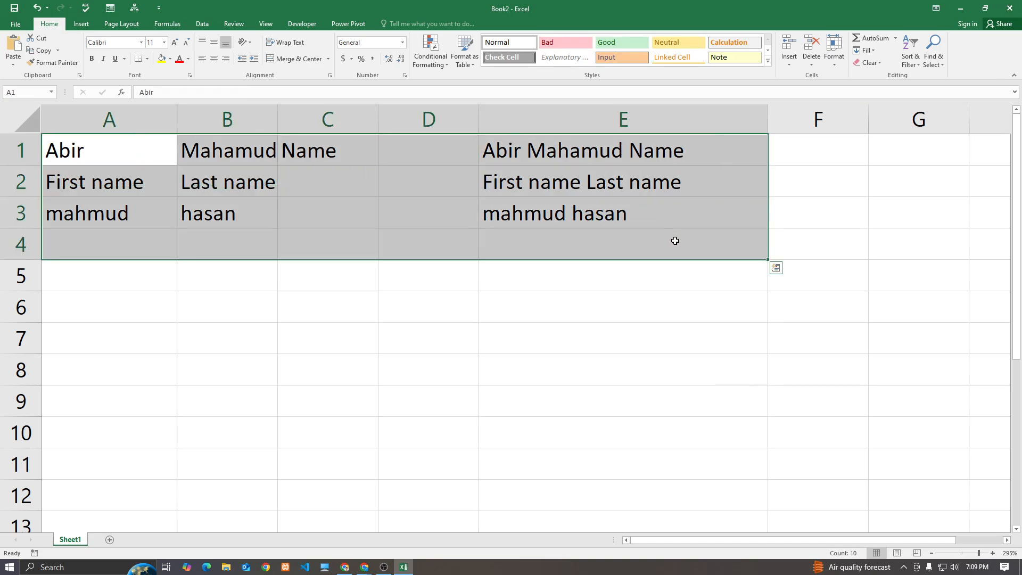
# Clear all the names, labels and formulas in A1:E5
pyautogui.press('BackSpace')
pyautogui.click(668, 314)
pyautogui.moveTo(165, 152); pyautogui.dragTo(617, 274)
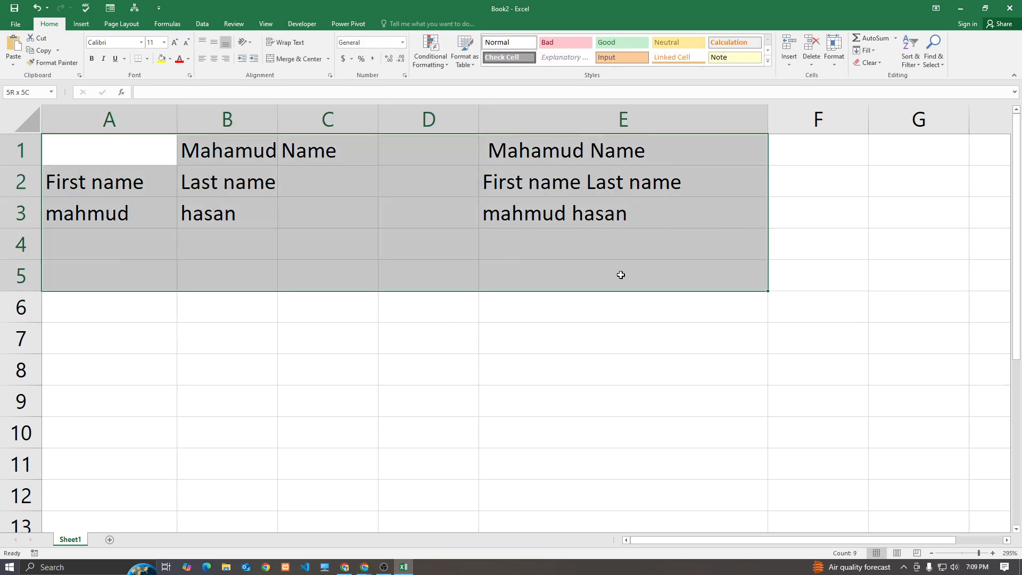
pyautogui.press('Delete')
# Briefly switch to the browser meeting, then return to Excel and select cell A1
pyautogui.click(365, 567)
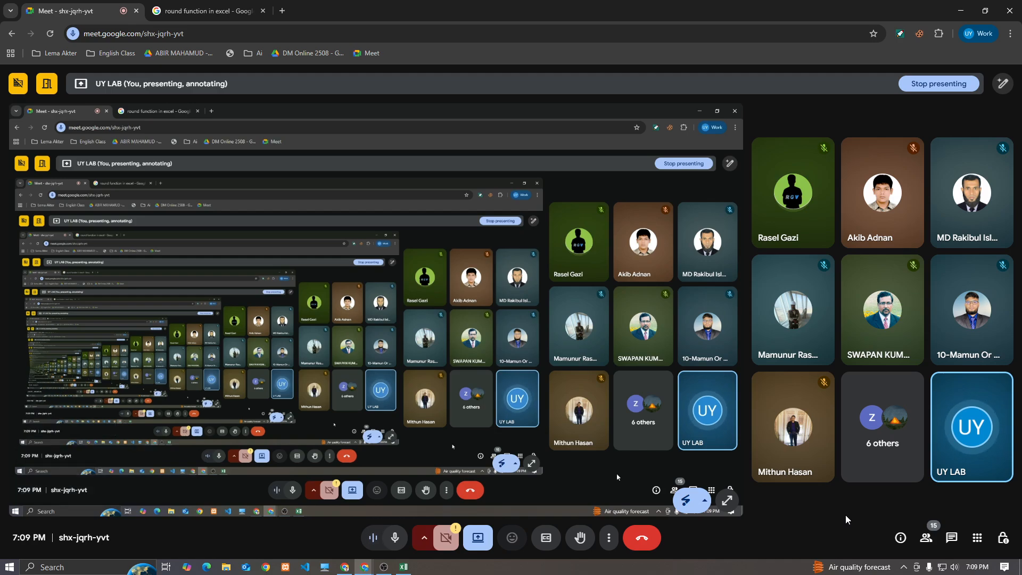
pyautogui.click(403, 567)
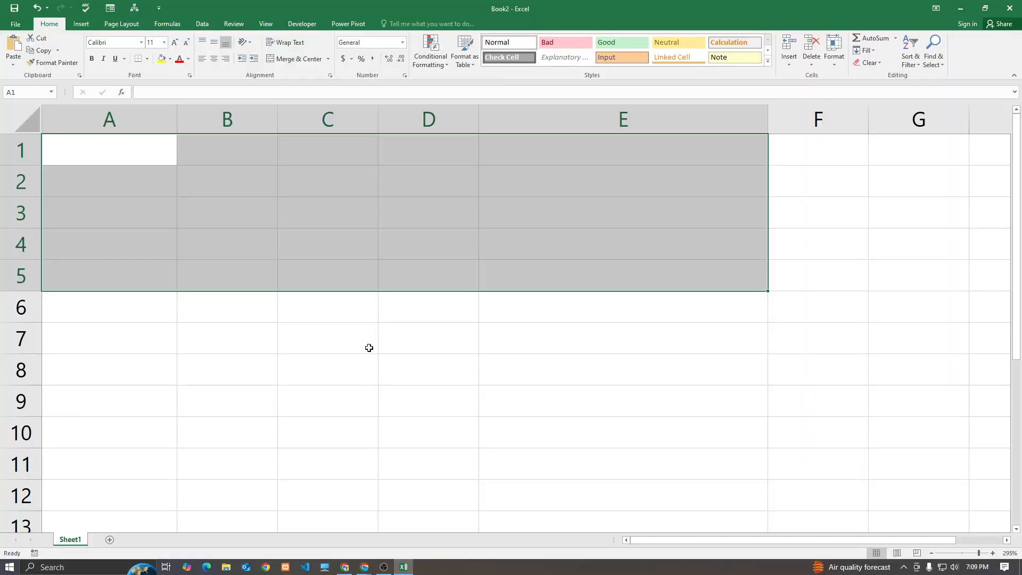
pyautogui.click(369, 347)
pyautogui.click(138, 146)
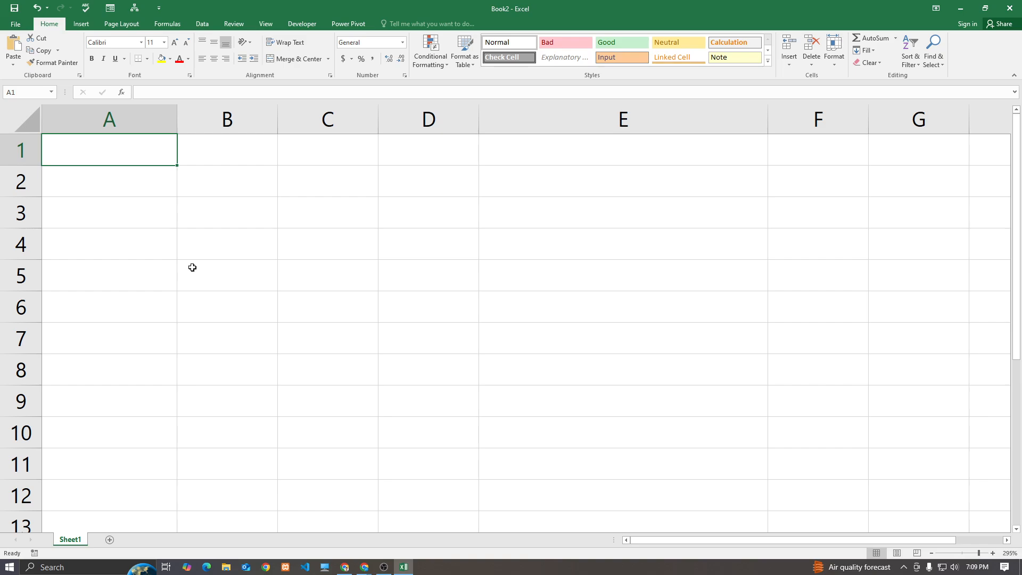
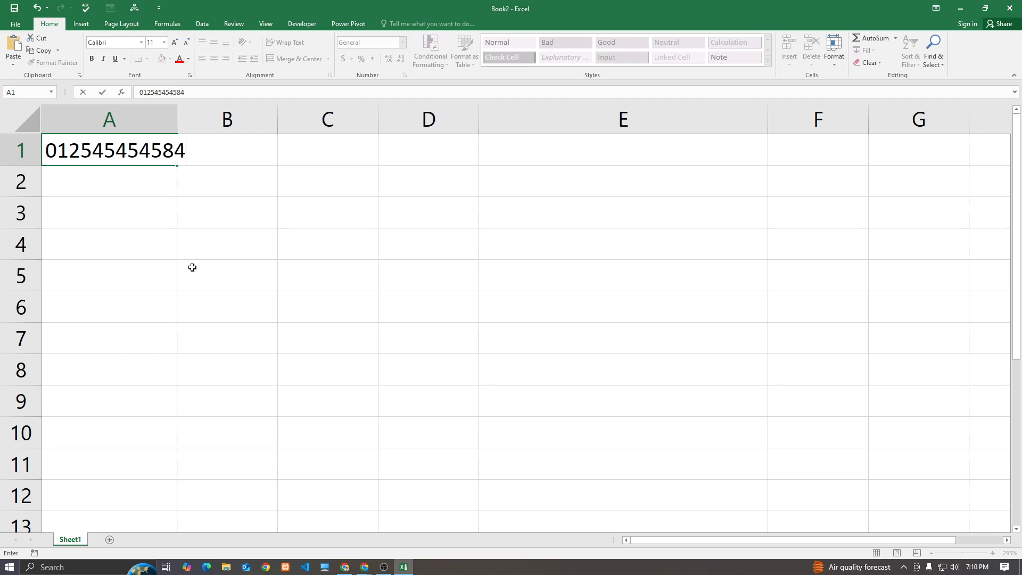
pyautogui.click(192, 268)
pyautogui.moveTo(177, 125); pyautogui.dragTo(268, 126)
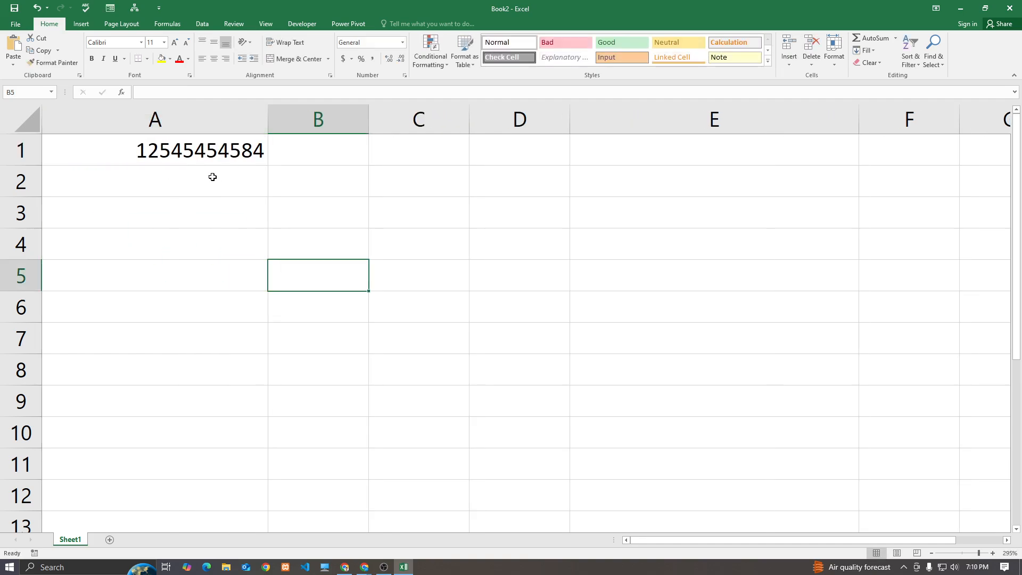
pyautogui.click(256, 160)
pyautogui.moveTo(269, 165); pyautogui.dragTo(247, 286)
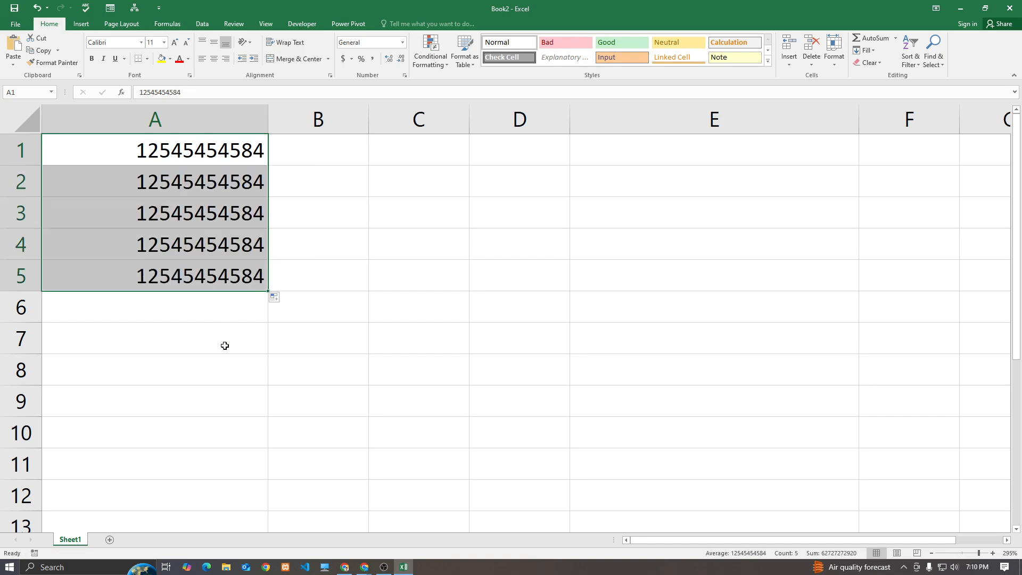
pyautogui.click(274, 296)
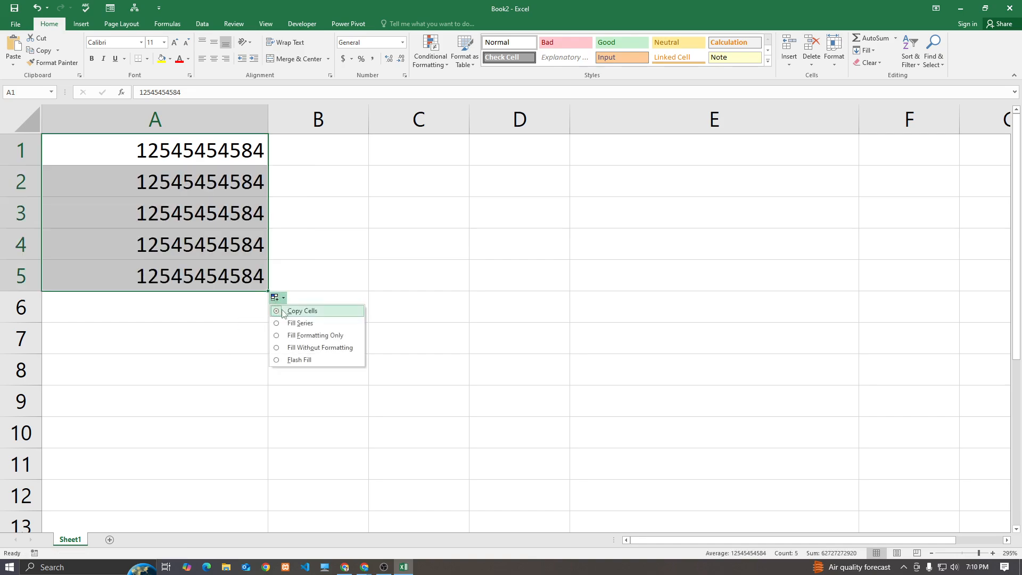
pyautogui.click(291, 327)
pyautogui.click(235, 343)
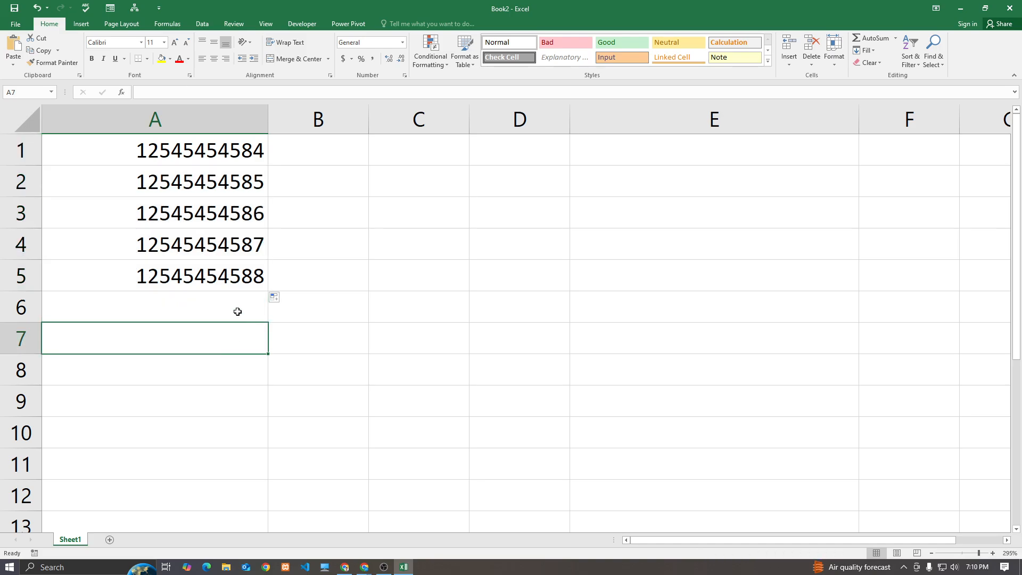
# Start a new formula with = in cell C1
pyautogui.click(396, 149)
pyautogui.click(405, 193)
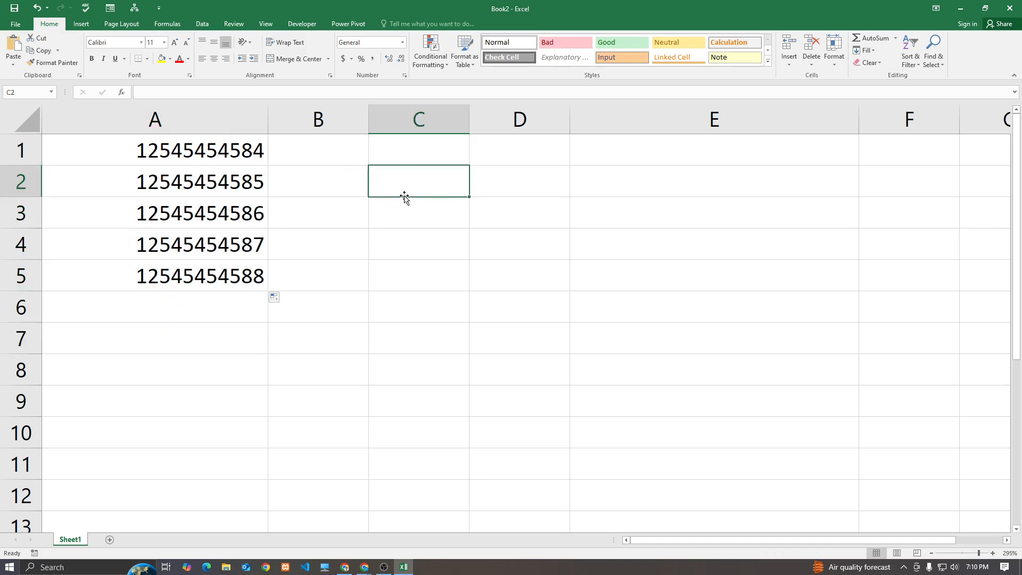
pyautogui.click(239, 177)
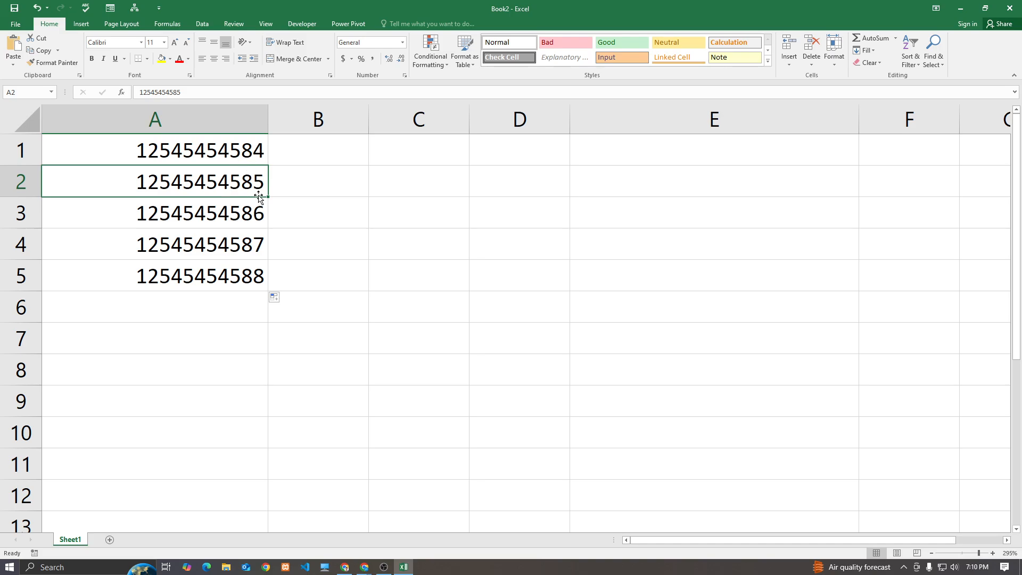
pyautogui.click(388, 160)
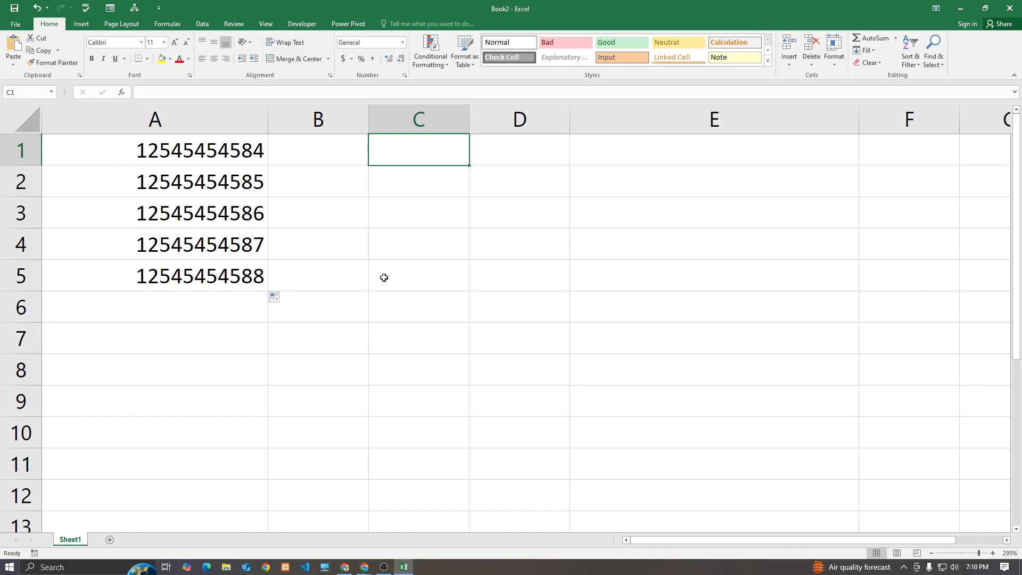
pyautogui.write('=')
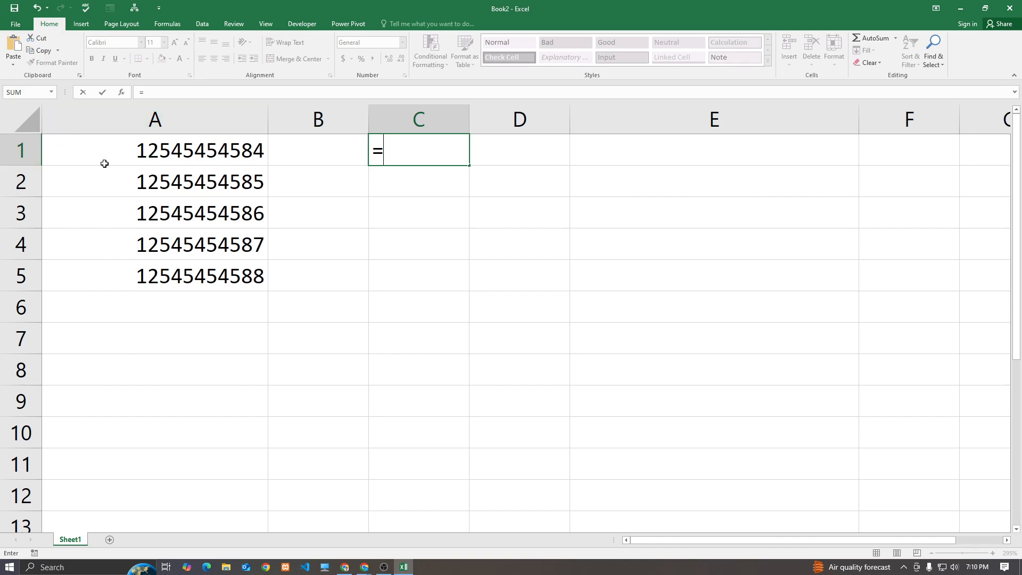
# Enter =LEFT(A1,3) in cell C1
pyautogui.write('le')
pyautogui.press('Tab')
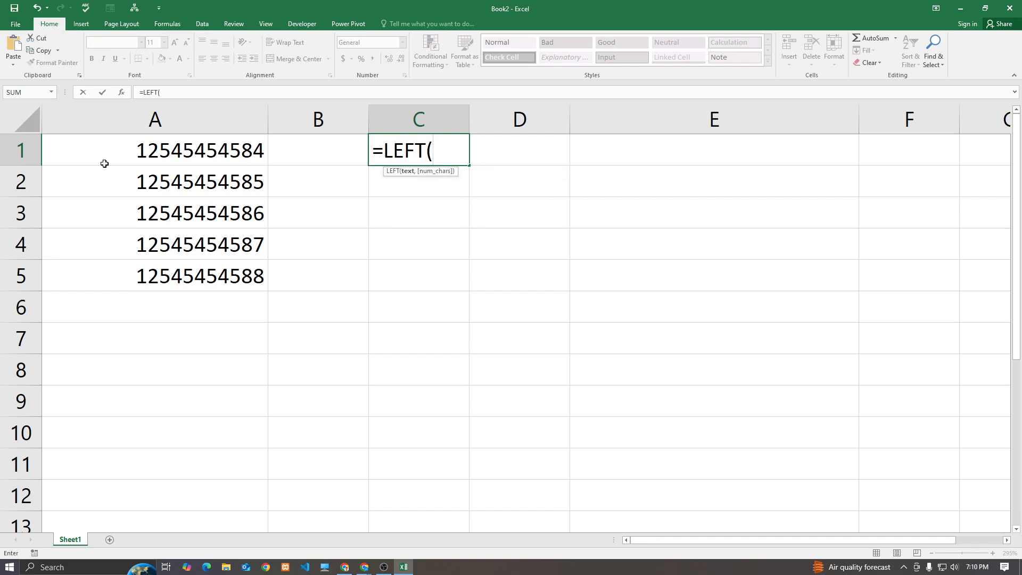
pyautogui.click(220, 152)
pyautogui.write(',3')
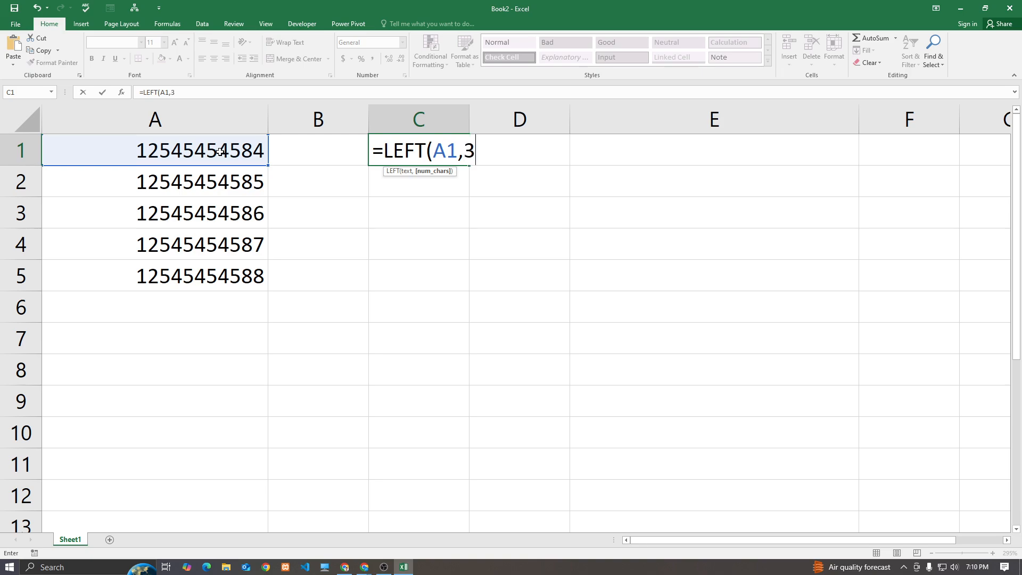
pyautogui.write(')')
pyautogui.press('Return')
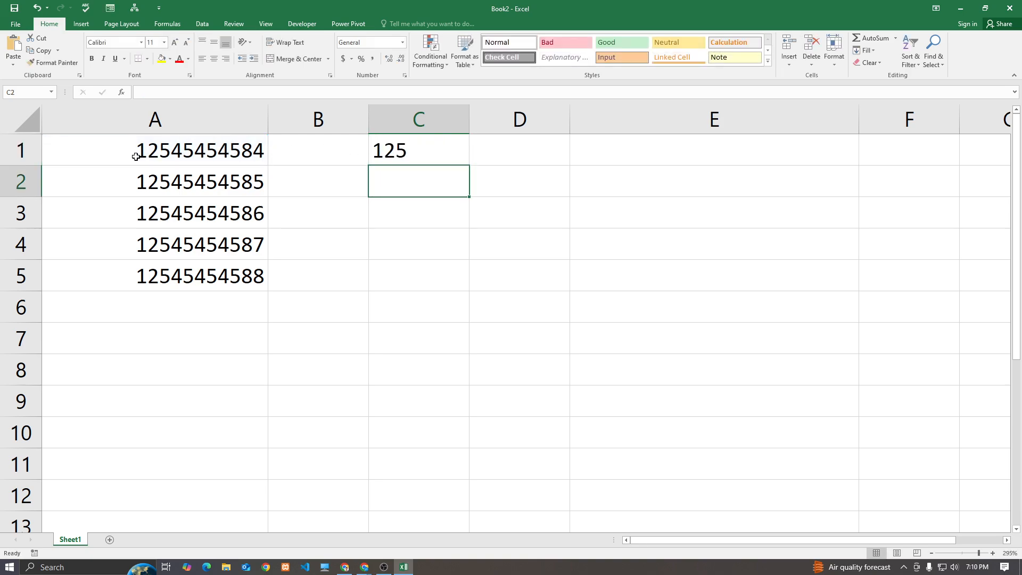
# Change C1's formula to =RIGHT(A1,4) to extract the last four digits
pyautogui.click(399, 153)
pyautogui.doubleClick(423, 142)
pyautogui.doubleClick(407, 151)
pyautogui.write('right(A1,3')
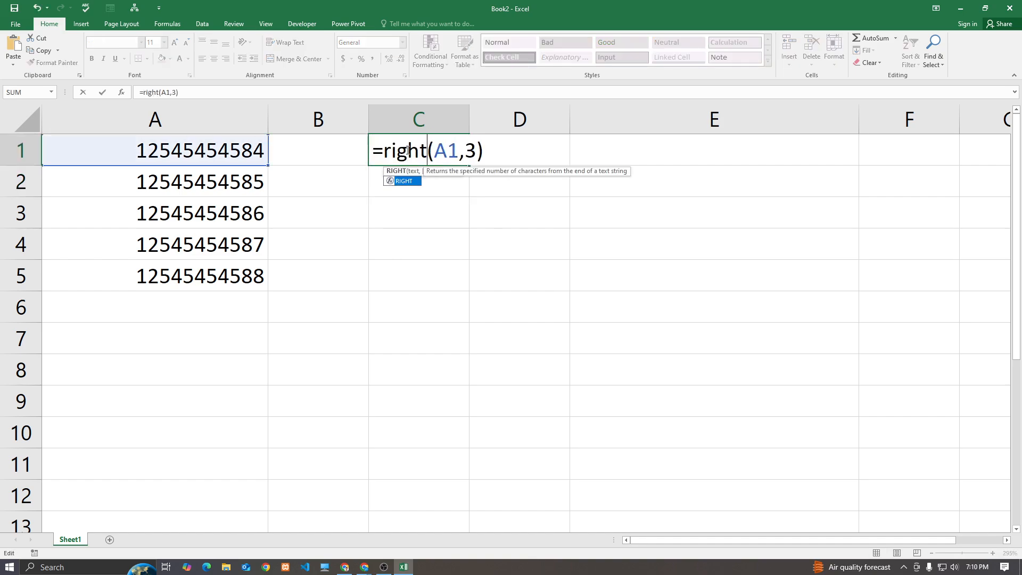
pyautogui.press('Return')
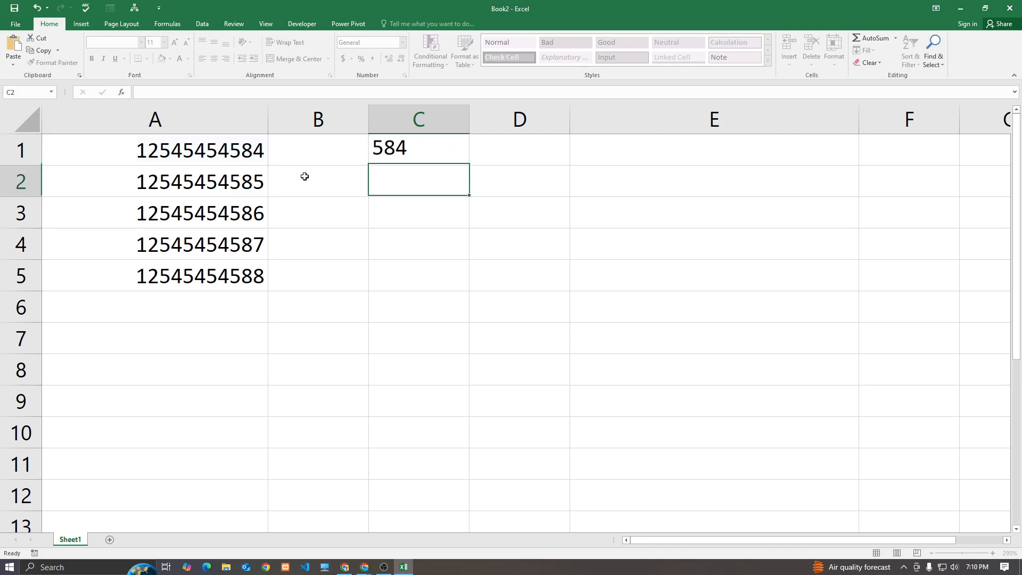
pyautogui.doubleClick(427, 153)
pyautogui.doubleClick(491, 156)
pyautogui.write('4')
pyautogui.press('Return')
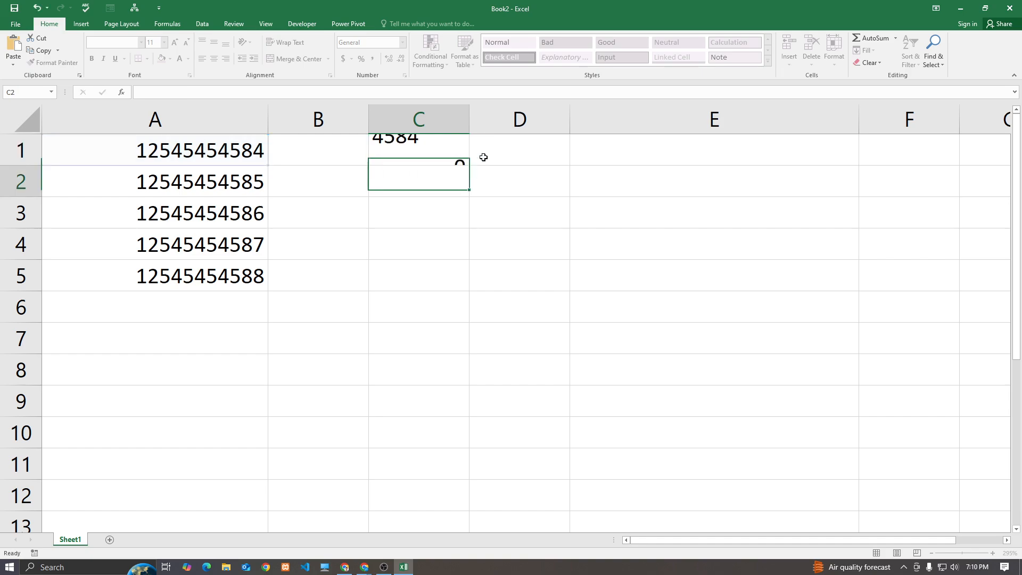
# Copy =RIGHT(A1,4) down to C5, check each result, then close Excel at the save prompt
pyautogui.click(468, 158)
pyautogui.moveTo(469, 165); pyautogui.dragTo(453, 287)
pyautogui.click(445, 340)
pyautogui.click(226, 189)
pyautogui.click(374, 187)
pyautogui.click(254, 218)
pyautogui.click(376, 215)
pyautogui.click(250, 245)
pyautogui.click(452, 256)
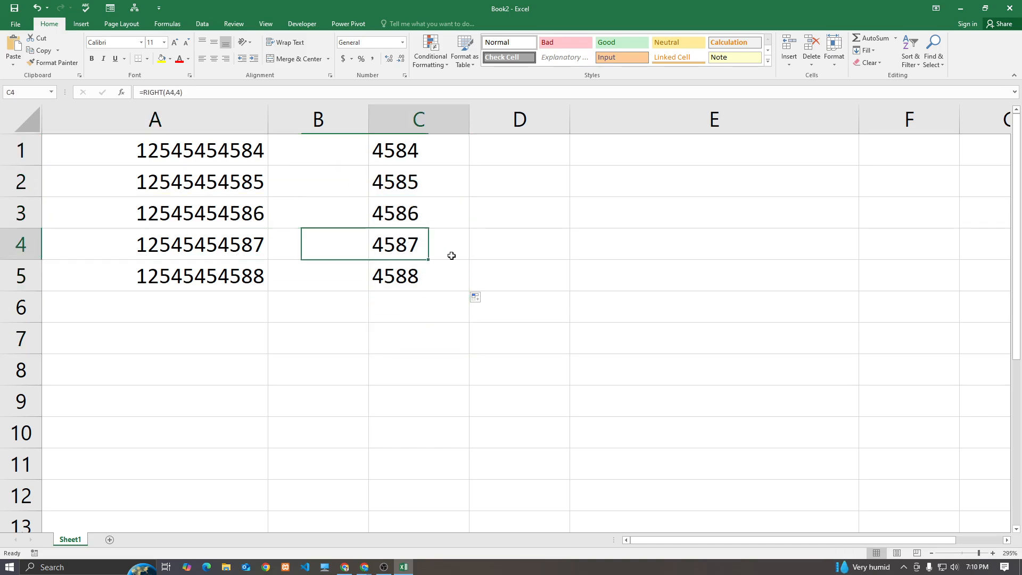
pyautogui.click(252, 275)
pyautogui.click(376, 284)
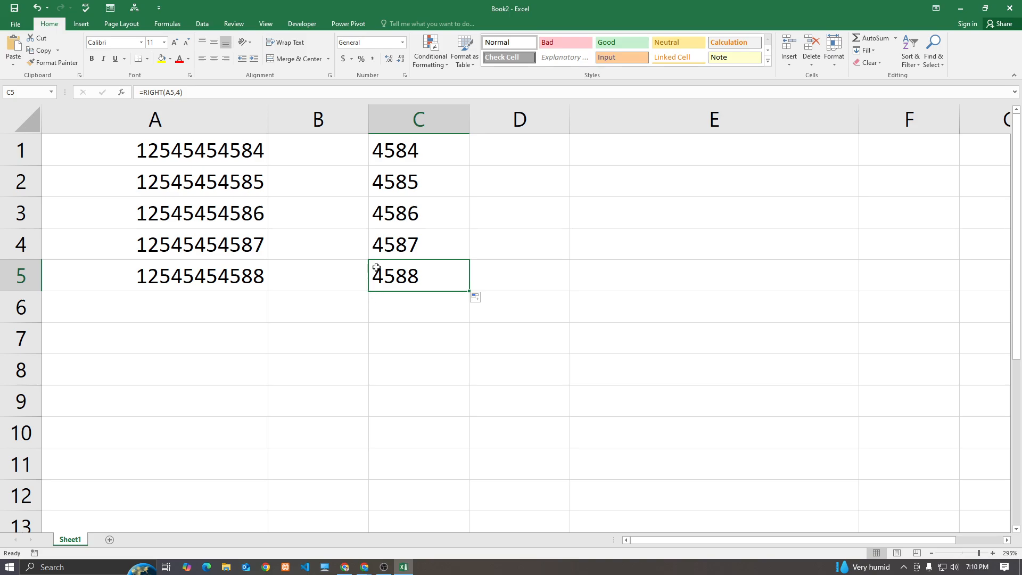
pyautogui.click(1010, 8)
pyautogui.click(514, 296)
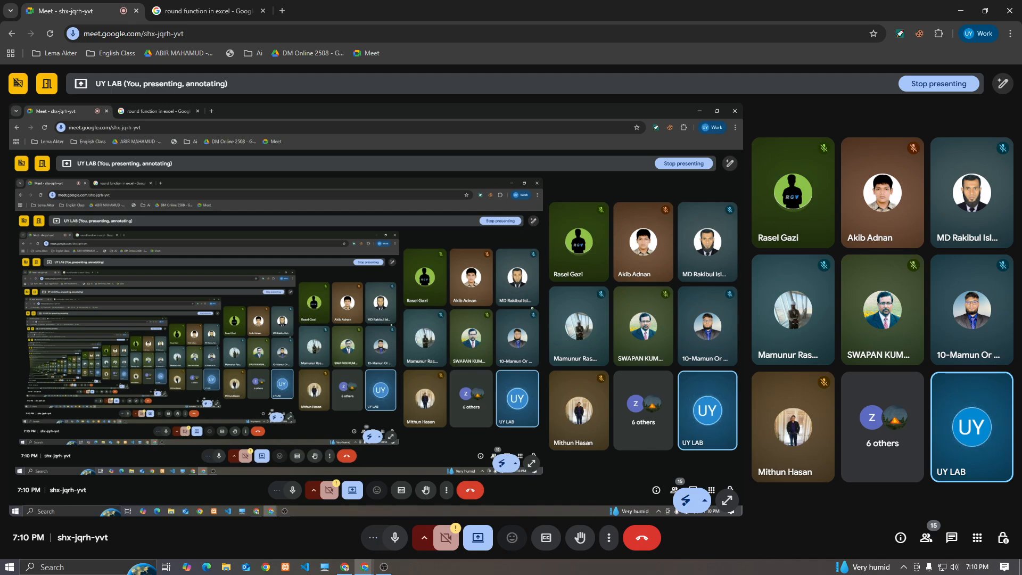
# Close the 'round function in excel' Chrome tab and bring up the Windows Start menu
pyautogui.click(263, 11)
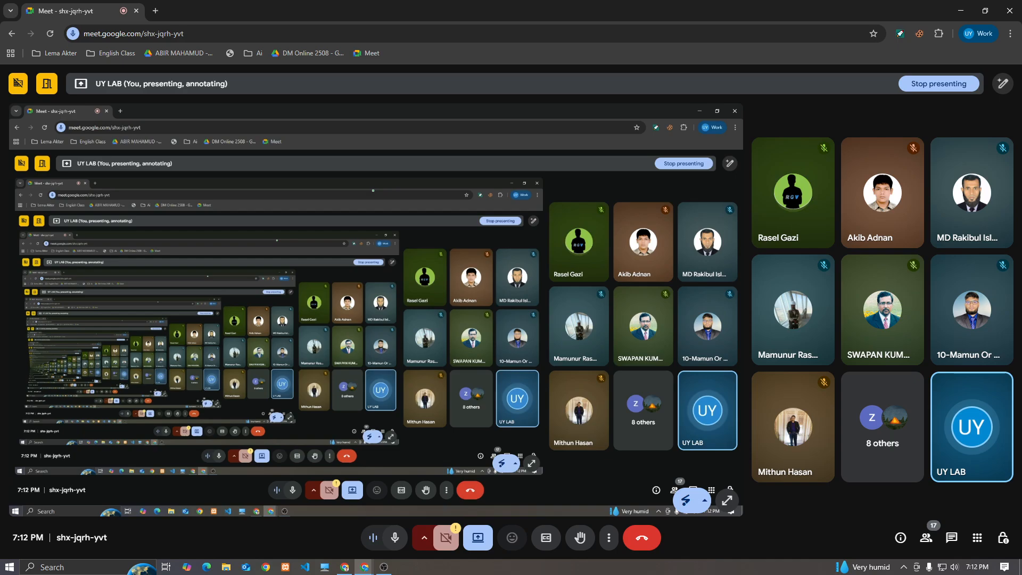
pyautogui.press('super')
# Search the Start menu for 'po' and launch PowerPoint 2016
pyautogui.scroll(-3, 110, 372)
pyautogui.scroll(-10, 103, 408)
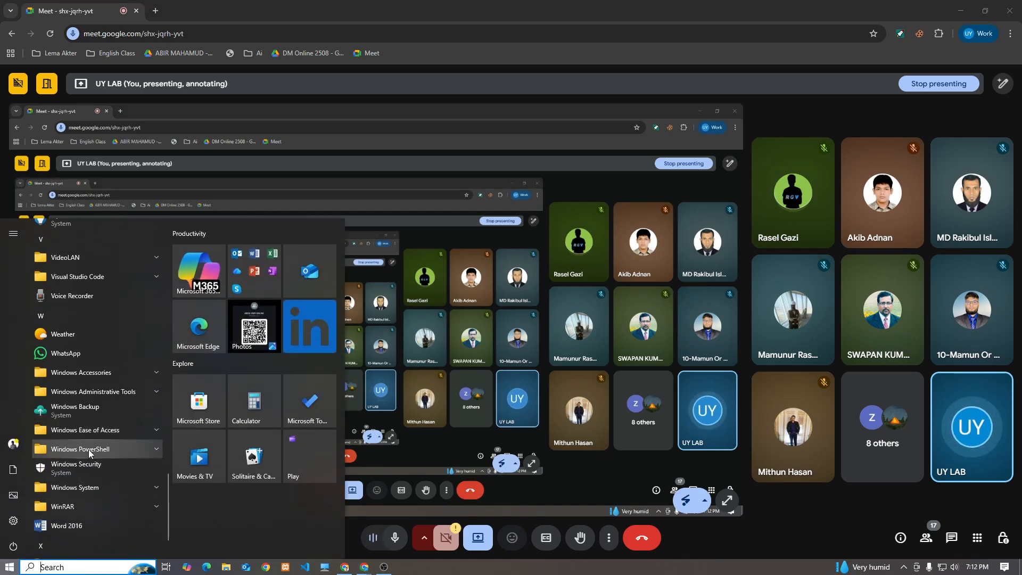
pyautogui.scroll(12, 78, 389)
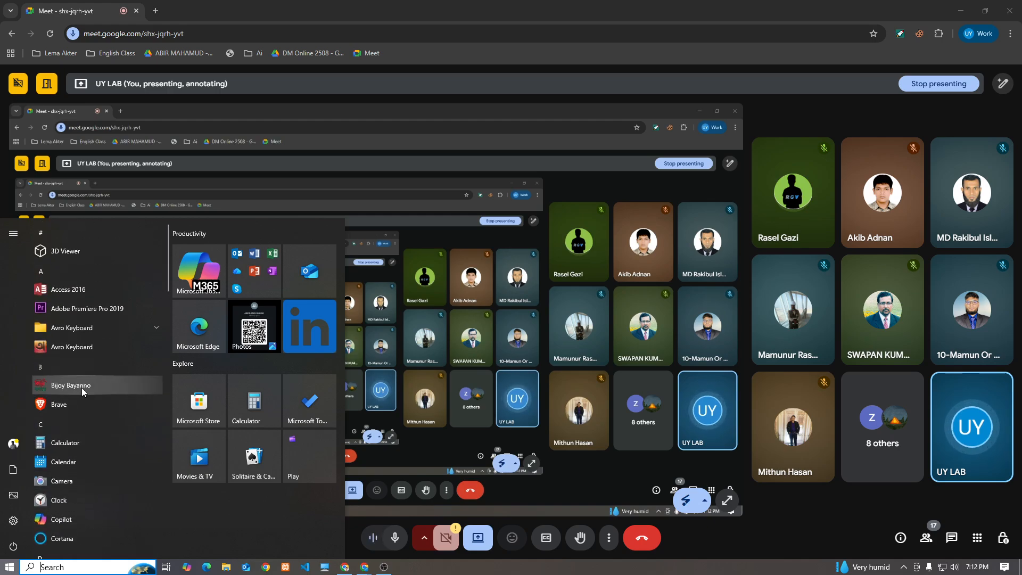
pyautogui.write('po')
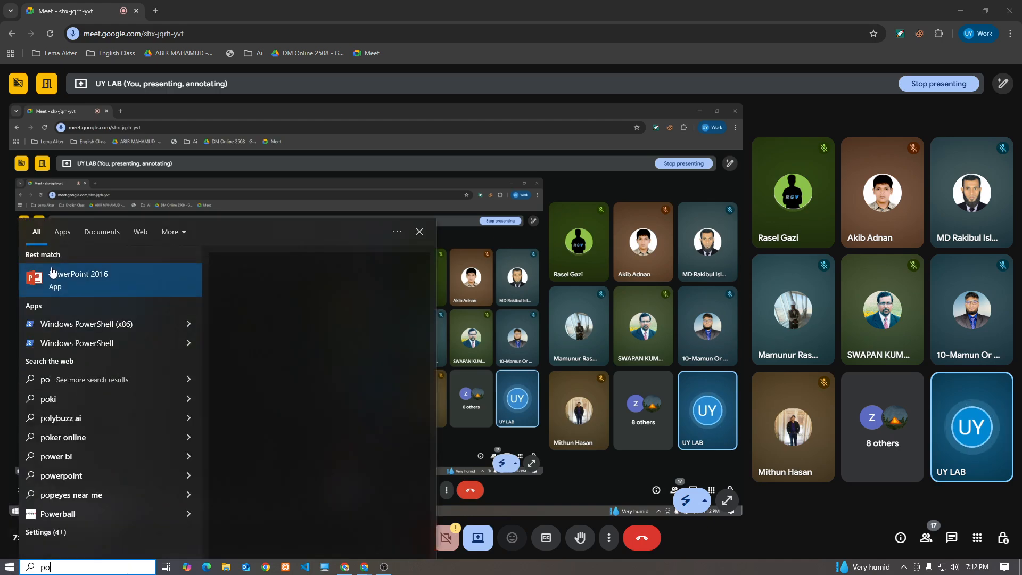
pyautogui.click(73, 285)
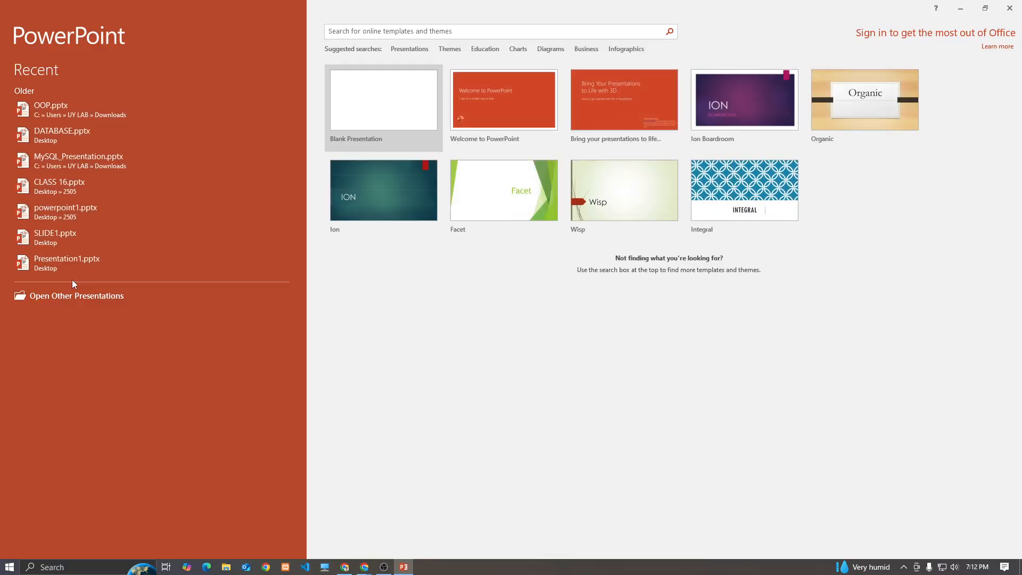
pyautogui.click(365, 567)
pyautogui.click(338, 526)
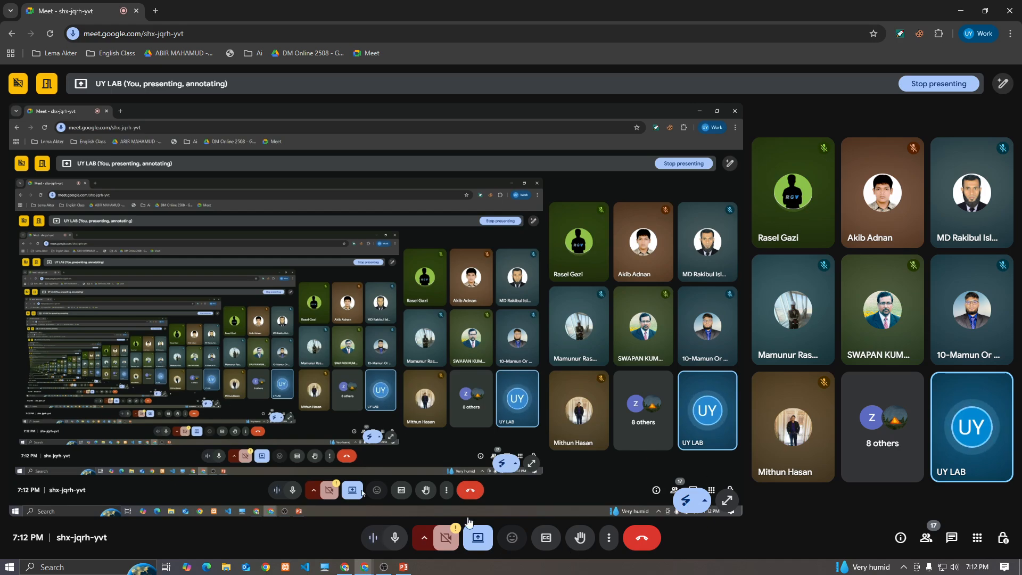
pyautogui.click(403, 566)
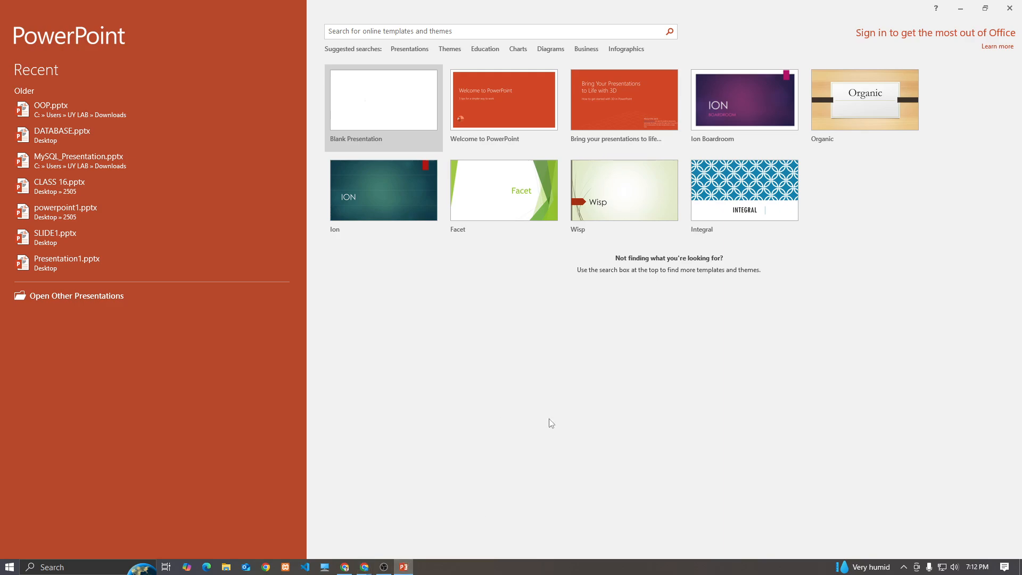